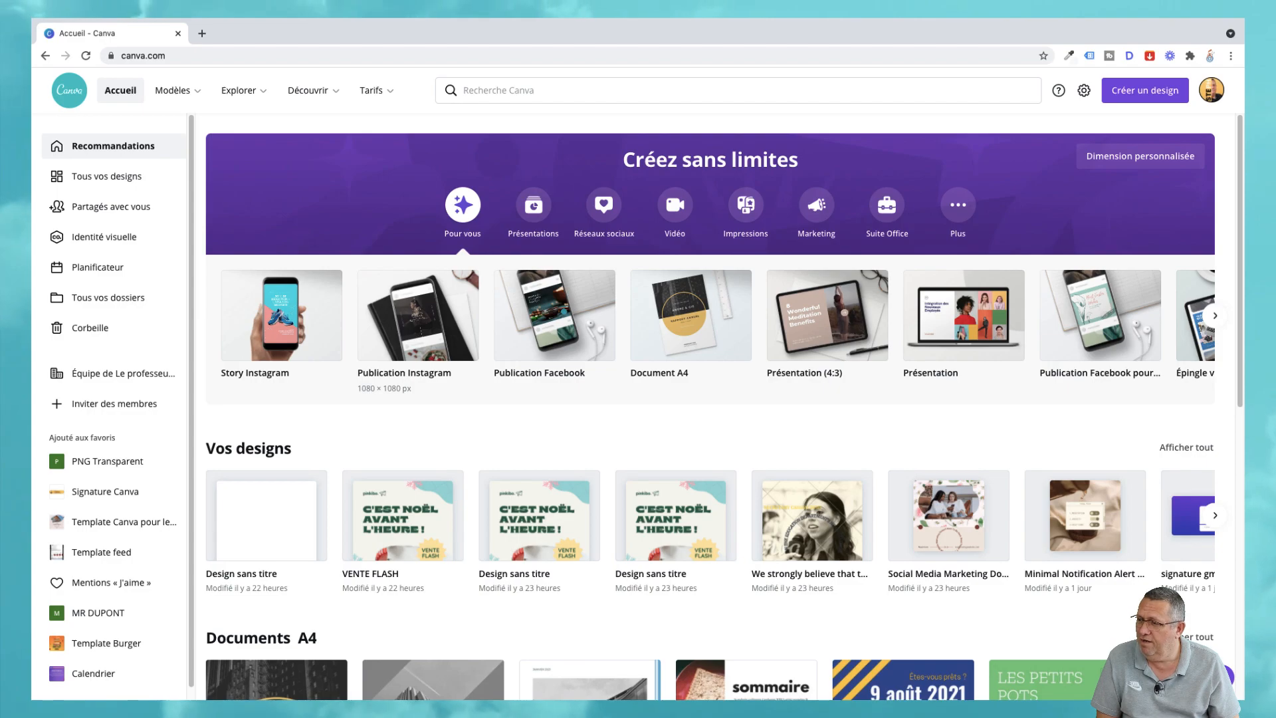
Create a blank 1080 × 1080 px Instagram post and search the photos for "orange".
{"action": "left_click", "coordinate": [426, 323]}
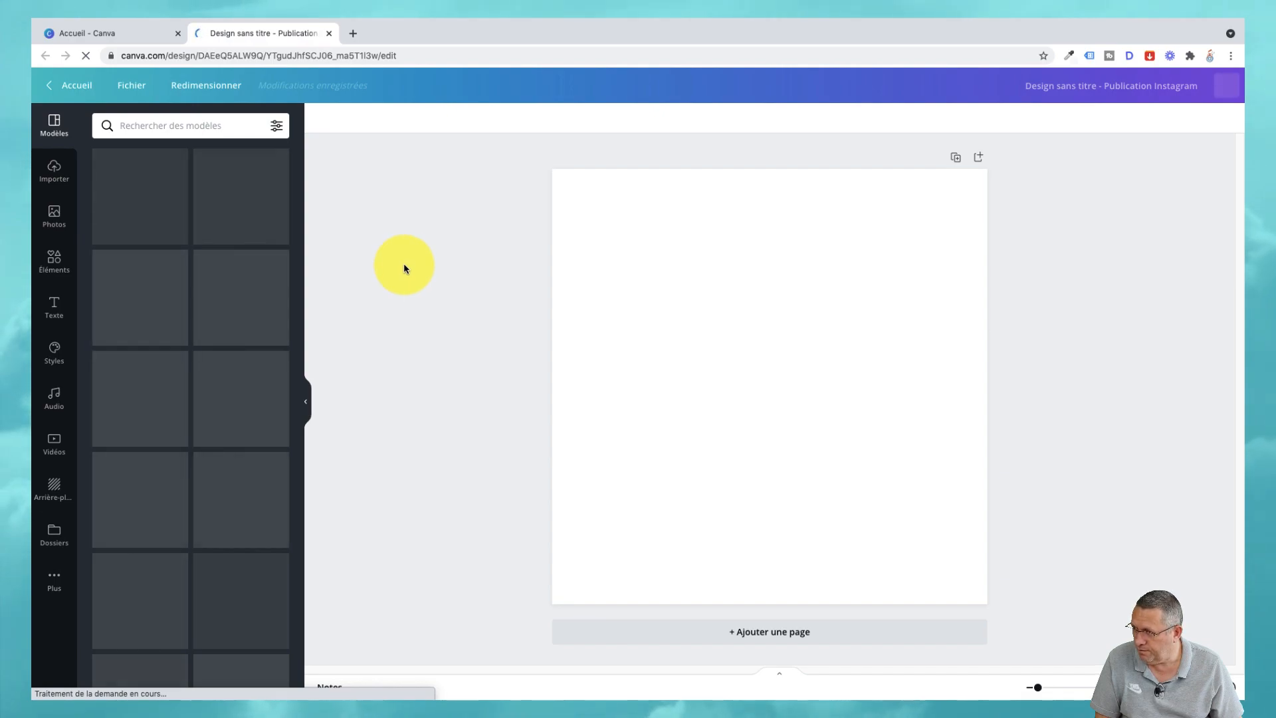
{"action": "left_click", "coordinate": [54, 217]}
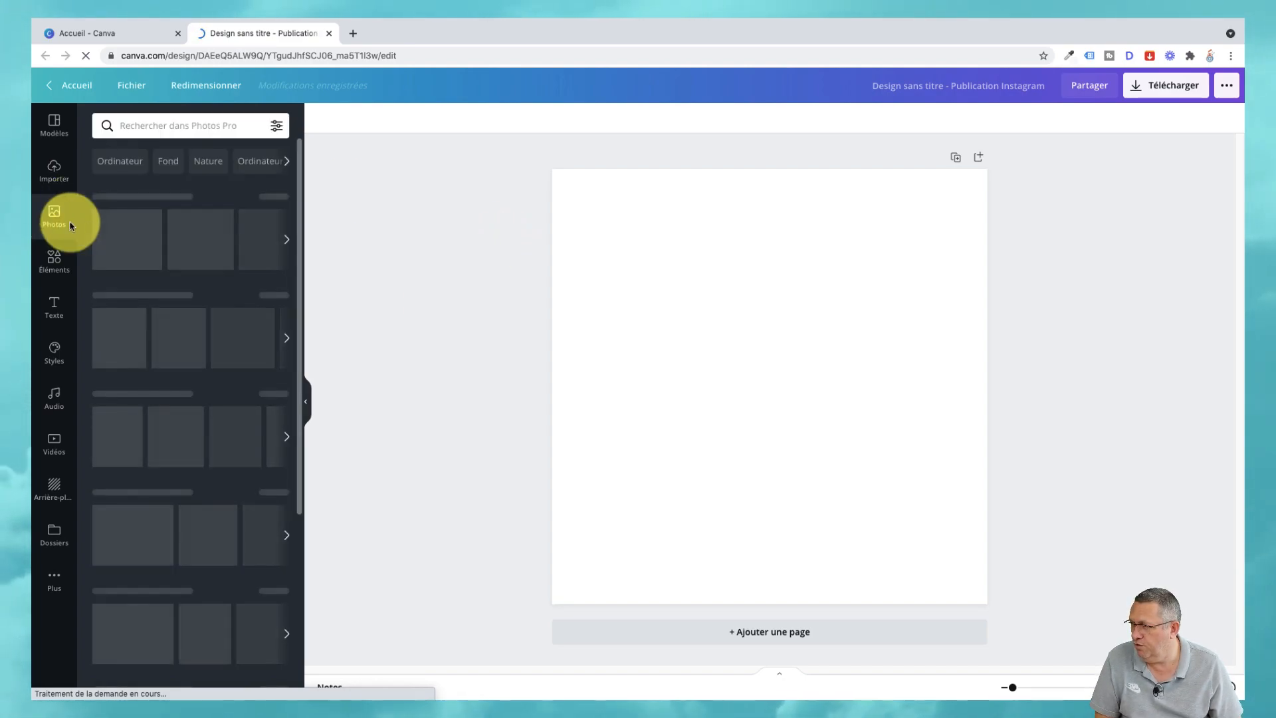
{"action": "left_click", "coordinate": [178, 126]}
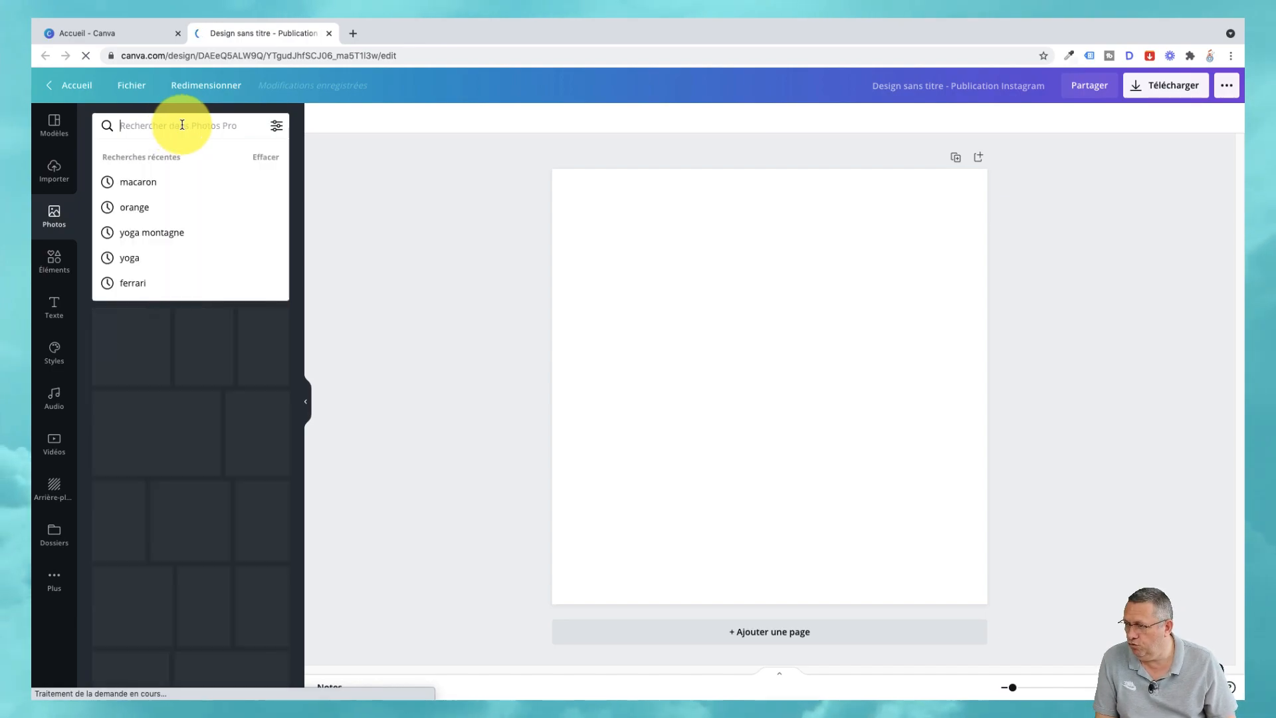
{"action": "type", "text": "orange"}
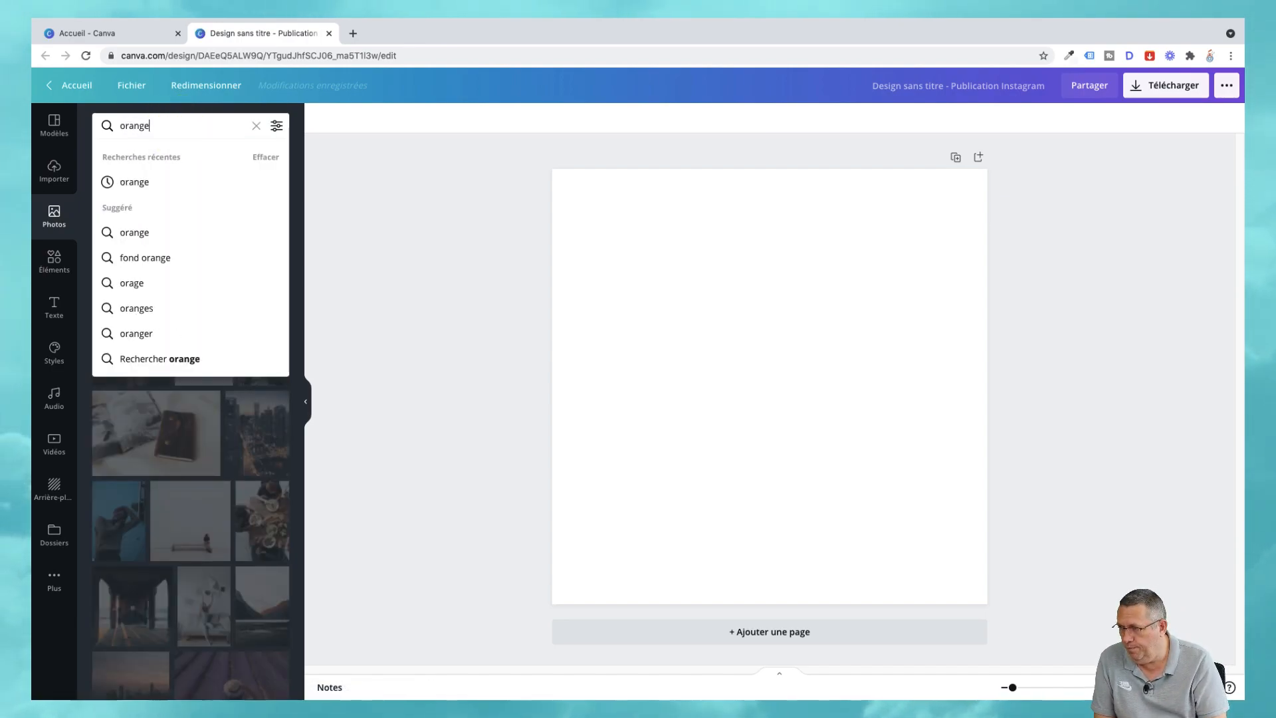
{"action": "key", "text": "Return"}
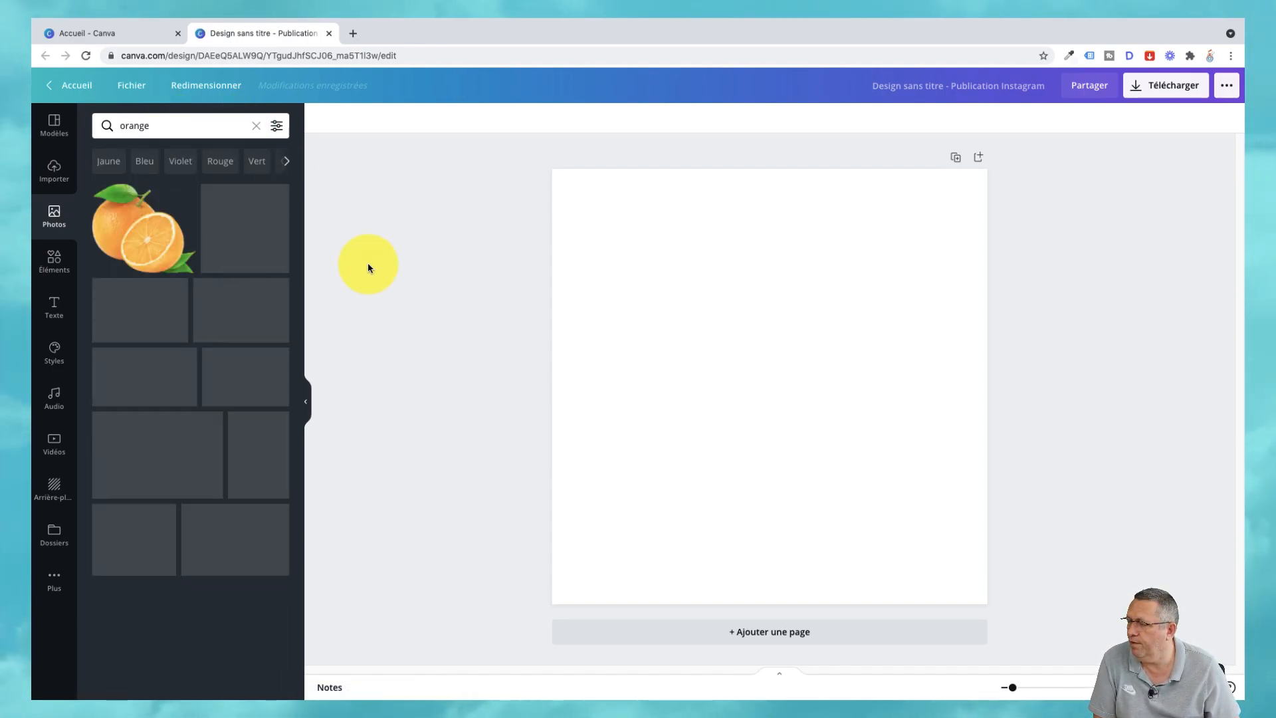
Insert the cut-out photo of a whole and halved orange, shrink it and place it in the page's lower right area.
{"action": "left_click", "coordinate": [136, 240]}
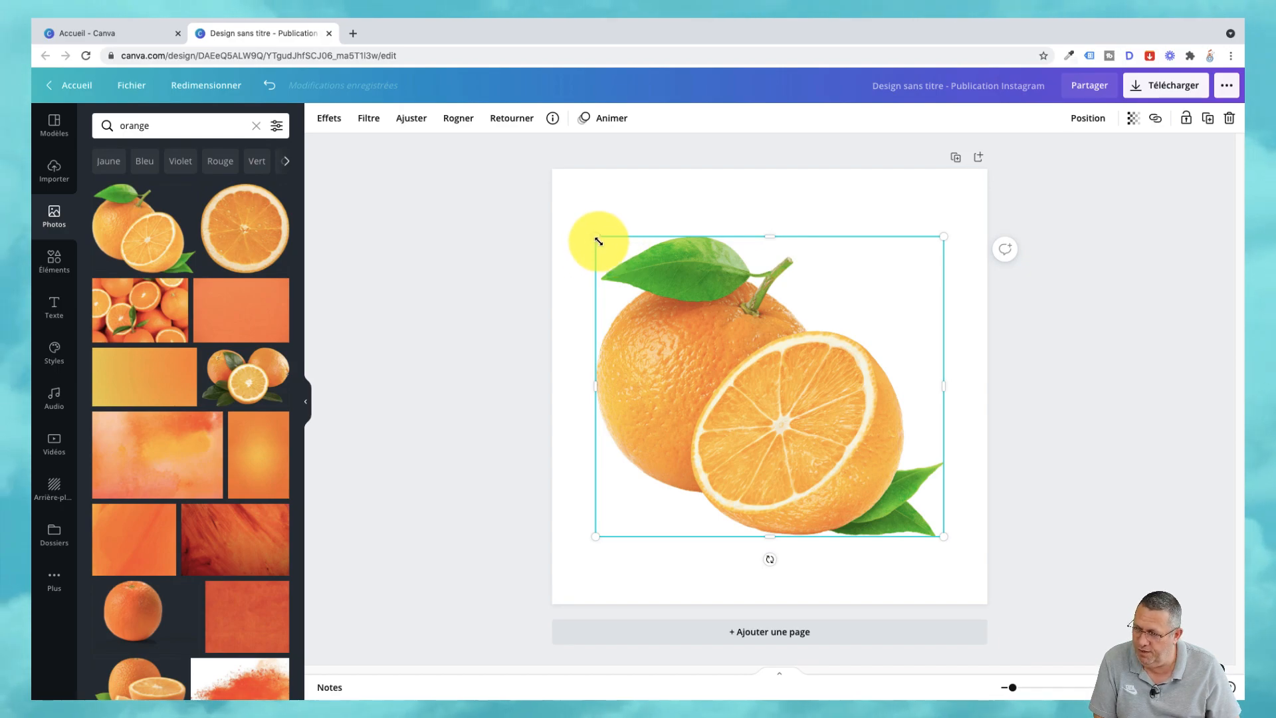
{"action": "left_click_drag", "start_coordinate": [604, 248], "coordinate": [704, 328]}
{"action": "left_click_drag", "start_coordinate": [850, 486], "coordinate": [849, 508]}
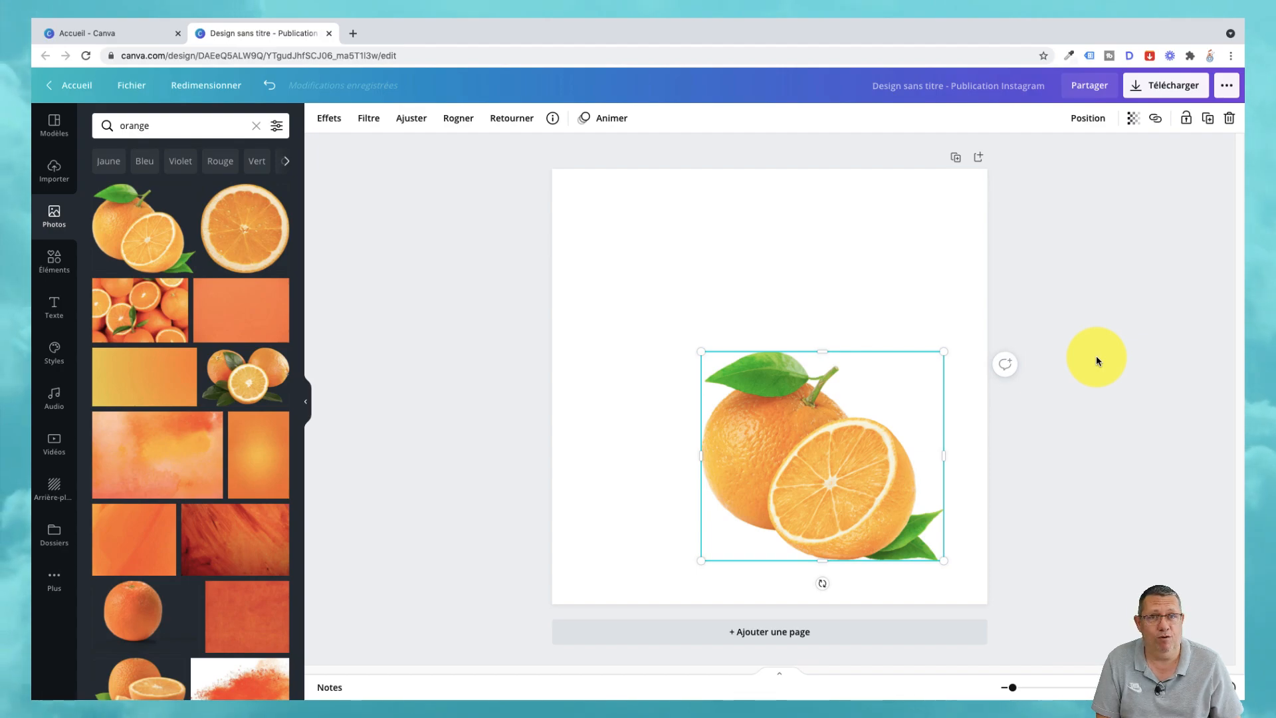
Fill the page background with the medium blue from the default colours.
{"action": "left_click", "coordinate": [736, 278]}
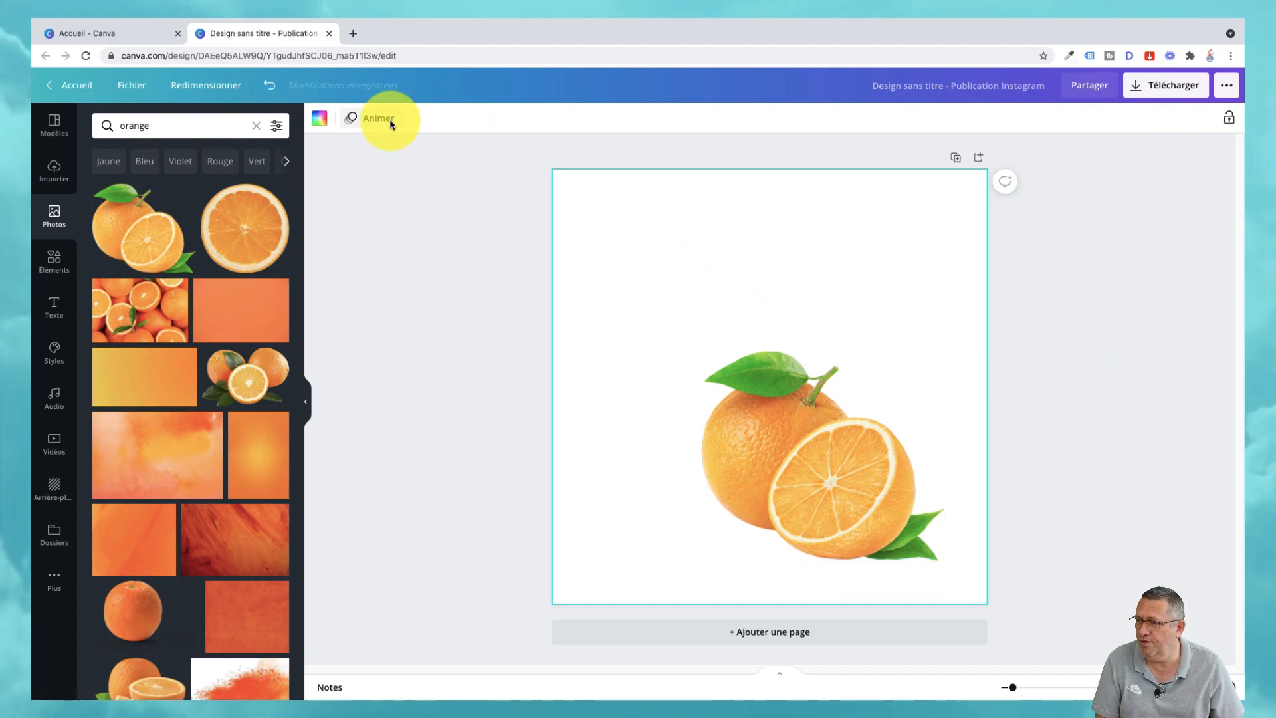
{"action": "left_click", "coordinate": [319, 119]}
{"action": "scroll", "coordinate": [250, 441], "scroll_direction": "down", "scroll_amount": 1}
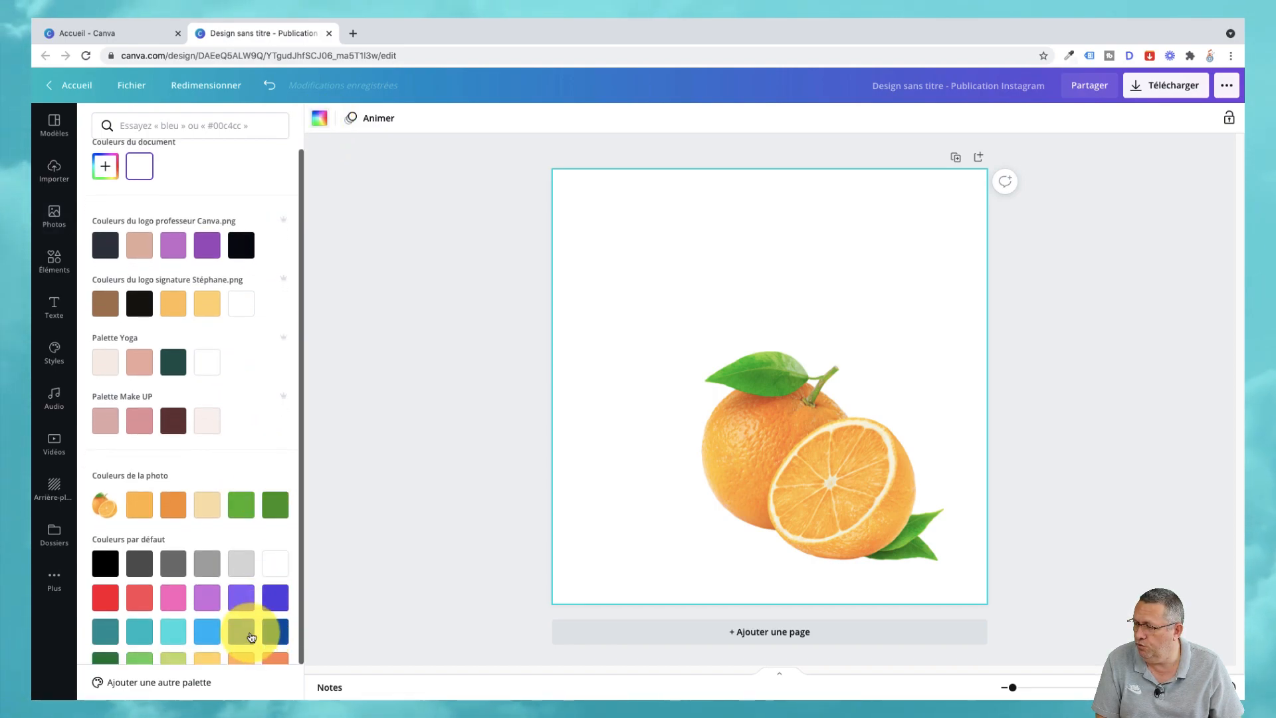
{"action": "scroll", "coordinate": [237, 629], "scroll_direction": "down", "scroll_amount": 3}
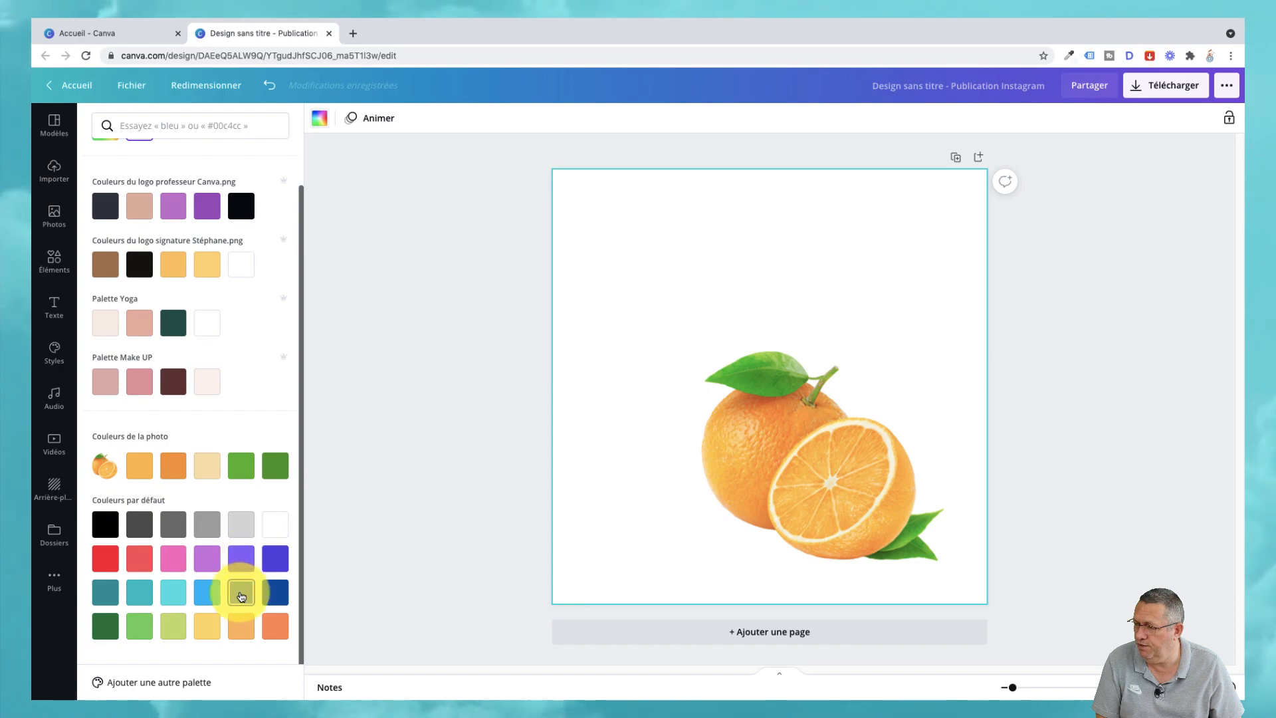
{"action": "left_click", "coordinate": [241, 597]}
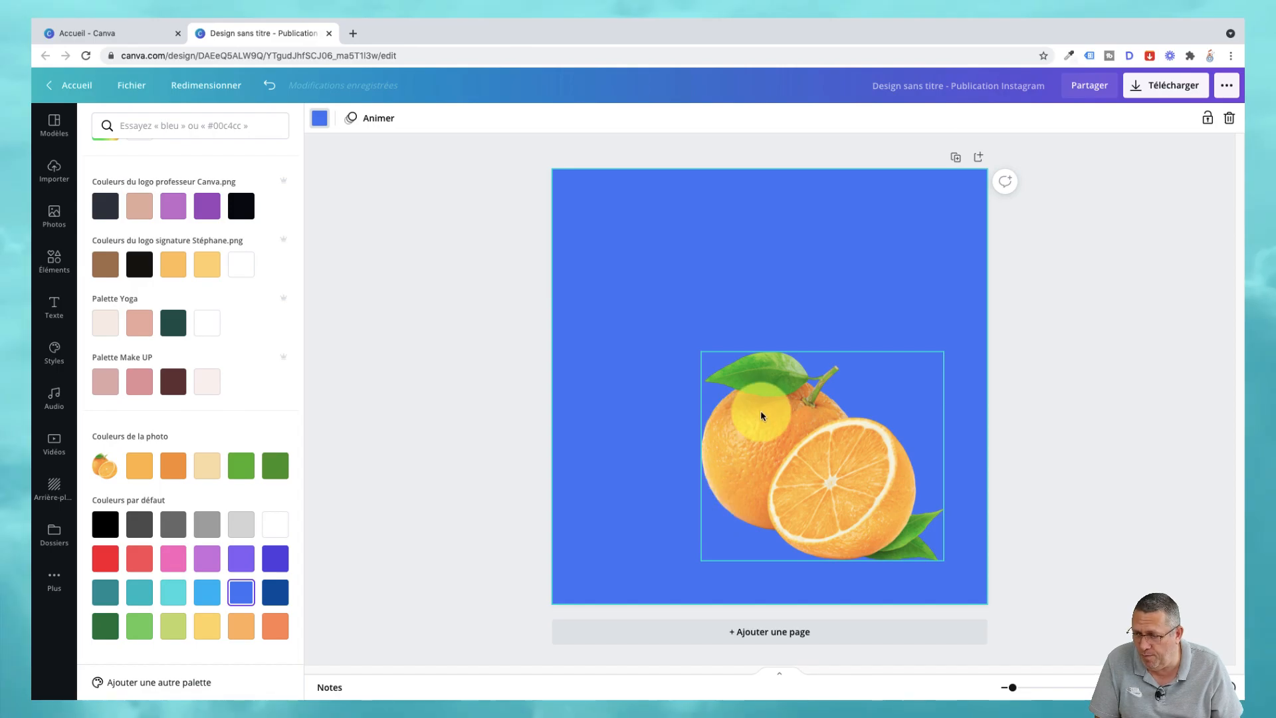
Search the elements for "splatter" and place the fine black speckle splatter in the page's upper left corner.
{"action": "left_click", "coordinate": [744, 450]}
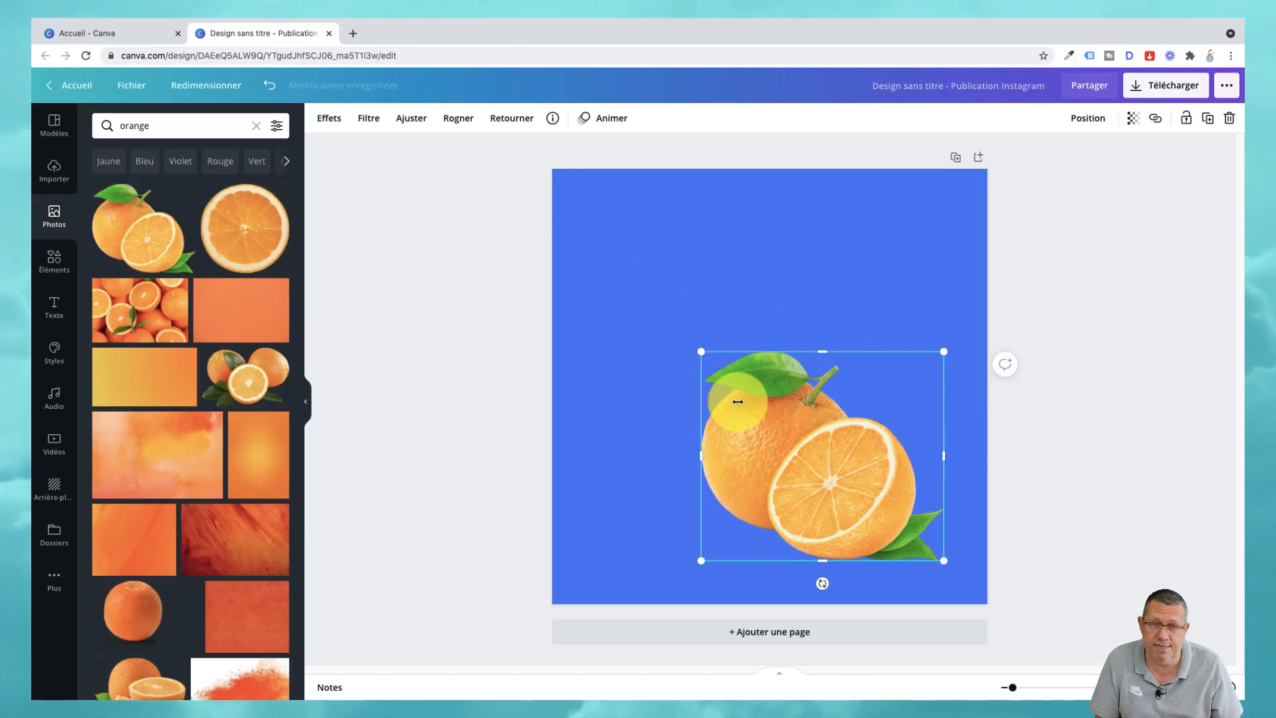
{"action": "left_click", "coordinate": [49, 264]}
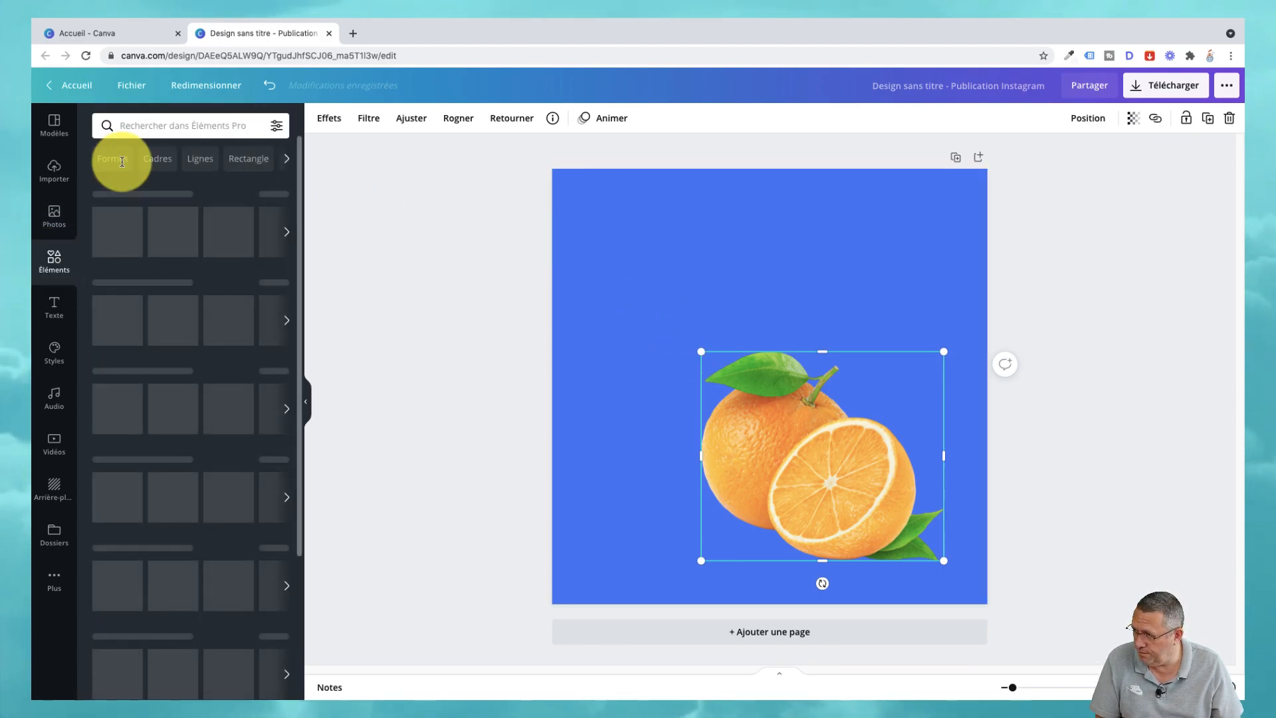
{"action": "left_click", "coordinate": [166, 125]}
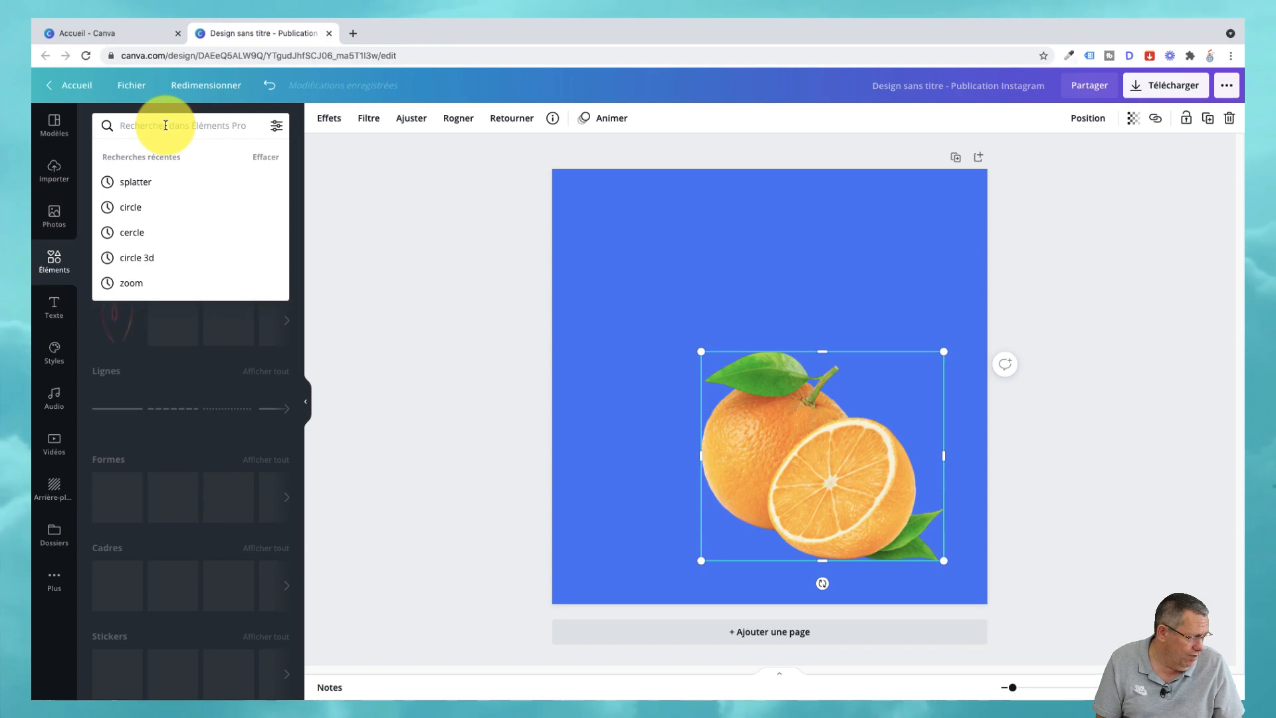
{"action": "type", "text": "splatter"}
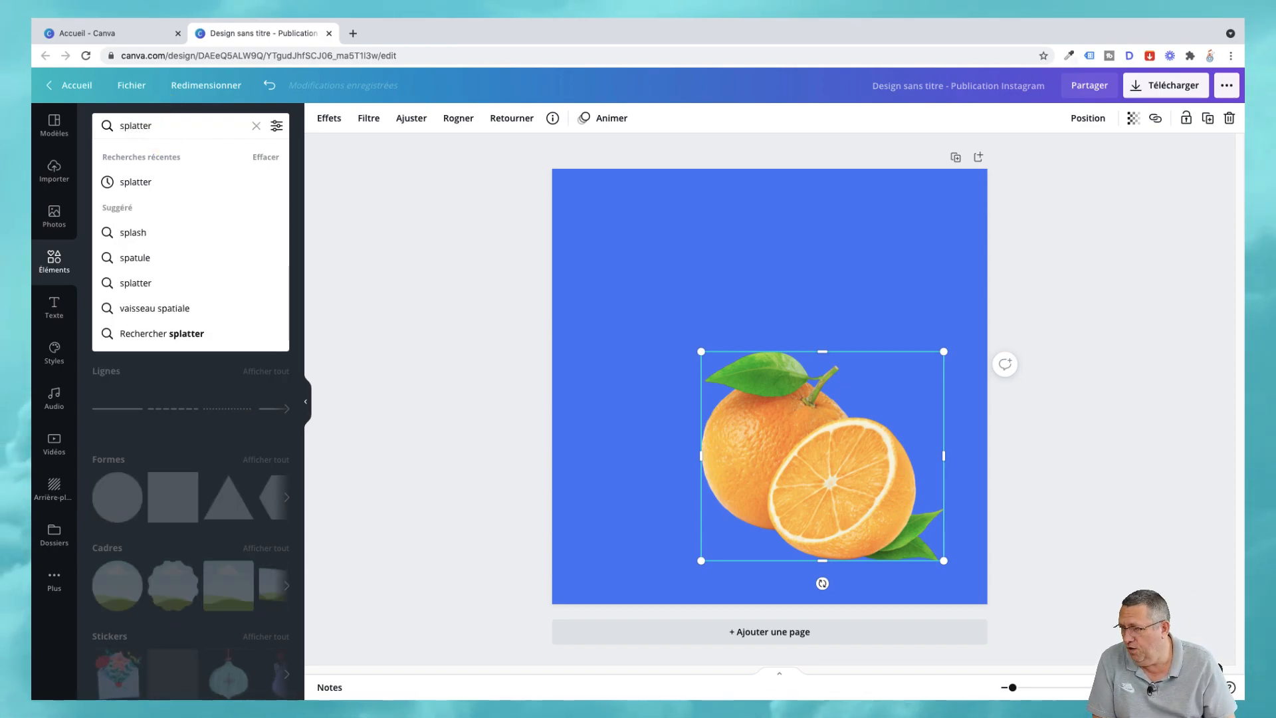
{"action": "key", "text": "Return"}
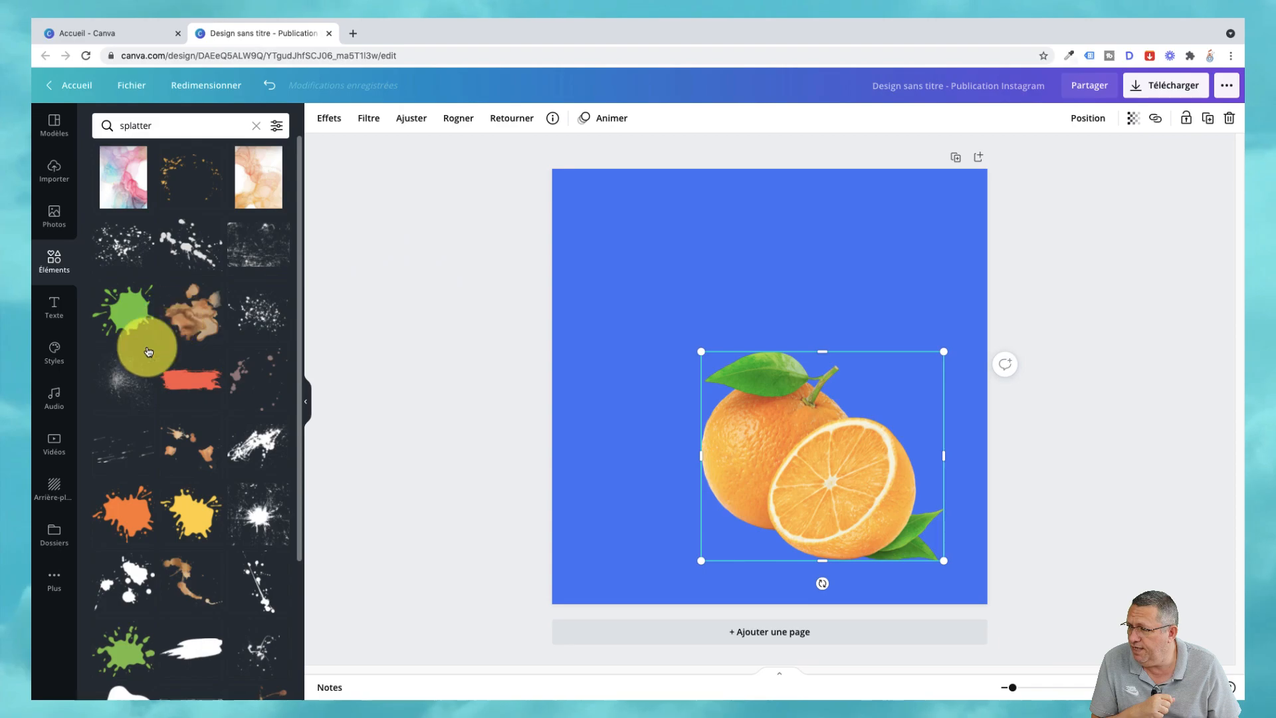
{"action": "left_click", "coordinate": [124, 389]}
{"action": "left_click_drag", "start_coordinate": [124, 388], "coordinate": [675, 271]}
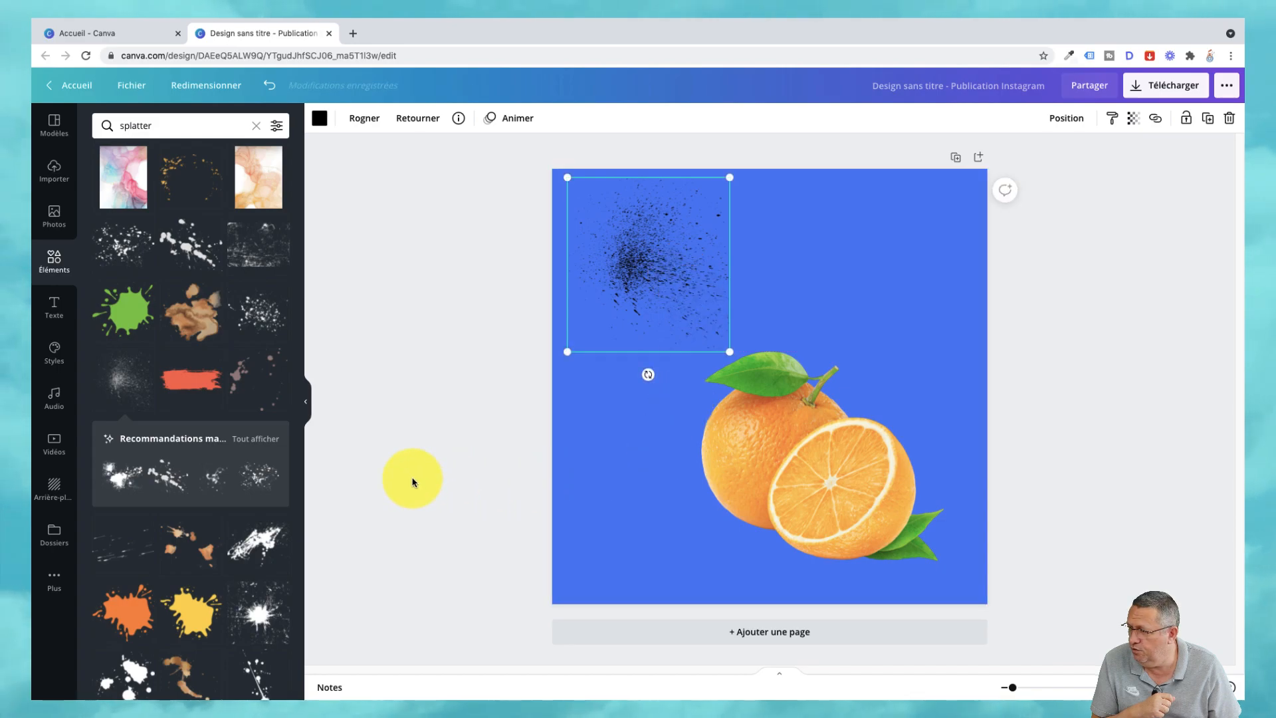
Add the pink dotted splatter from the results to the page's upper right area and shrink it slightly.
{"action": "scroll", "coordinate": [183, 423], "scroll_direction": "down", "scroll_amount": 3}
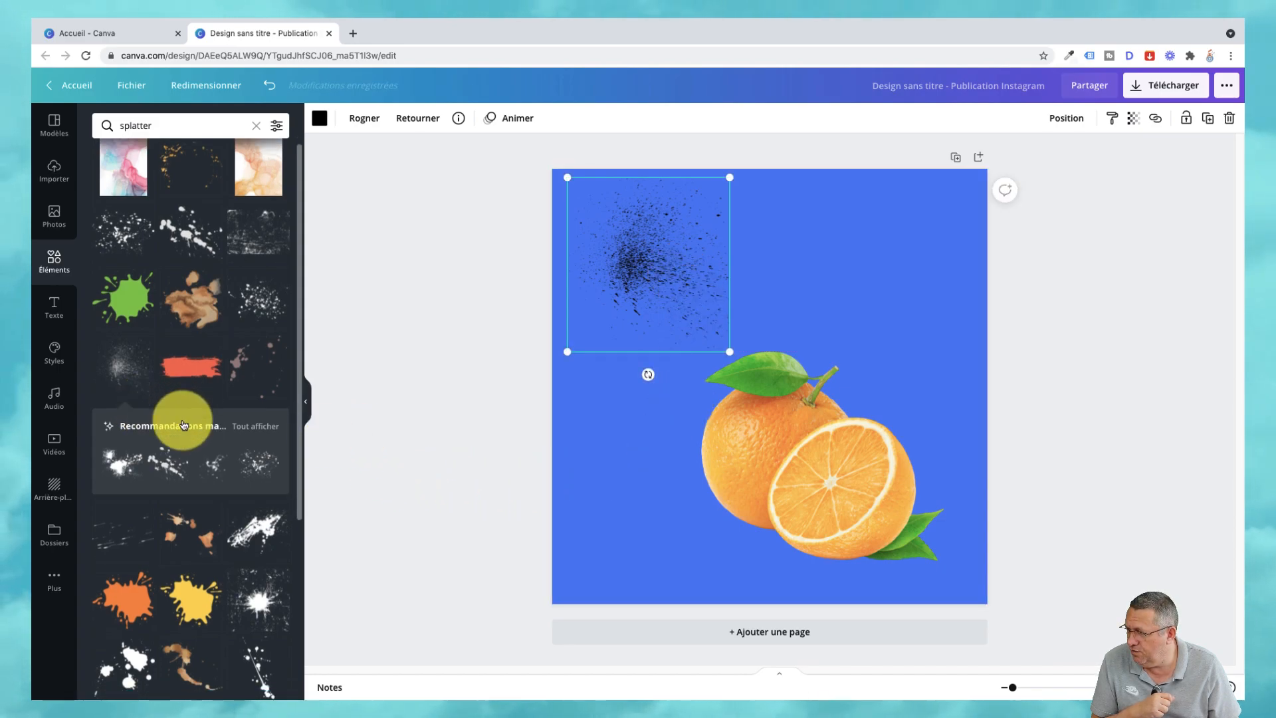
{"action": "scroll", "coordinate": [183, 422], "scroll_direction": "down", "scroll_amount": 5}
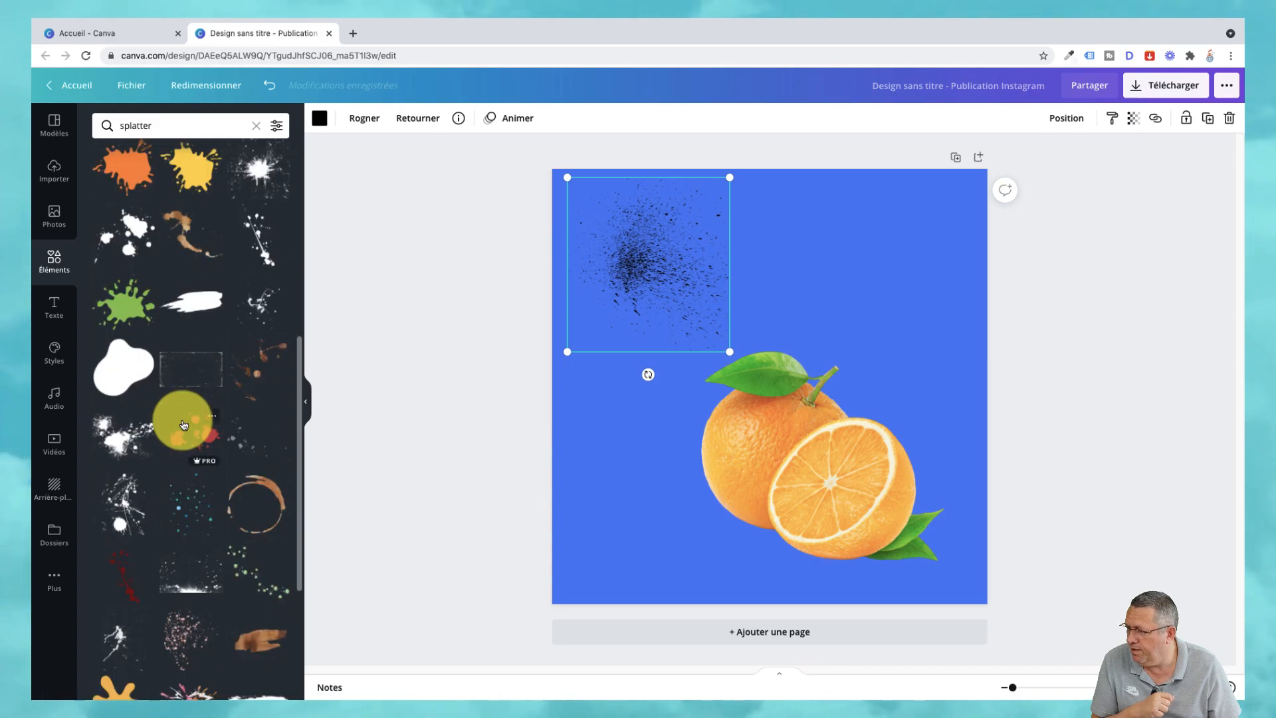
{"action": "scroll", "coordinate": [184, 426], "scroll_direction": "down", "scroll_amount": 2}
{"action": "scroll", "coordinate": [184, 426], "scroll_direction": "down", "scroll_amount": 1}
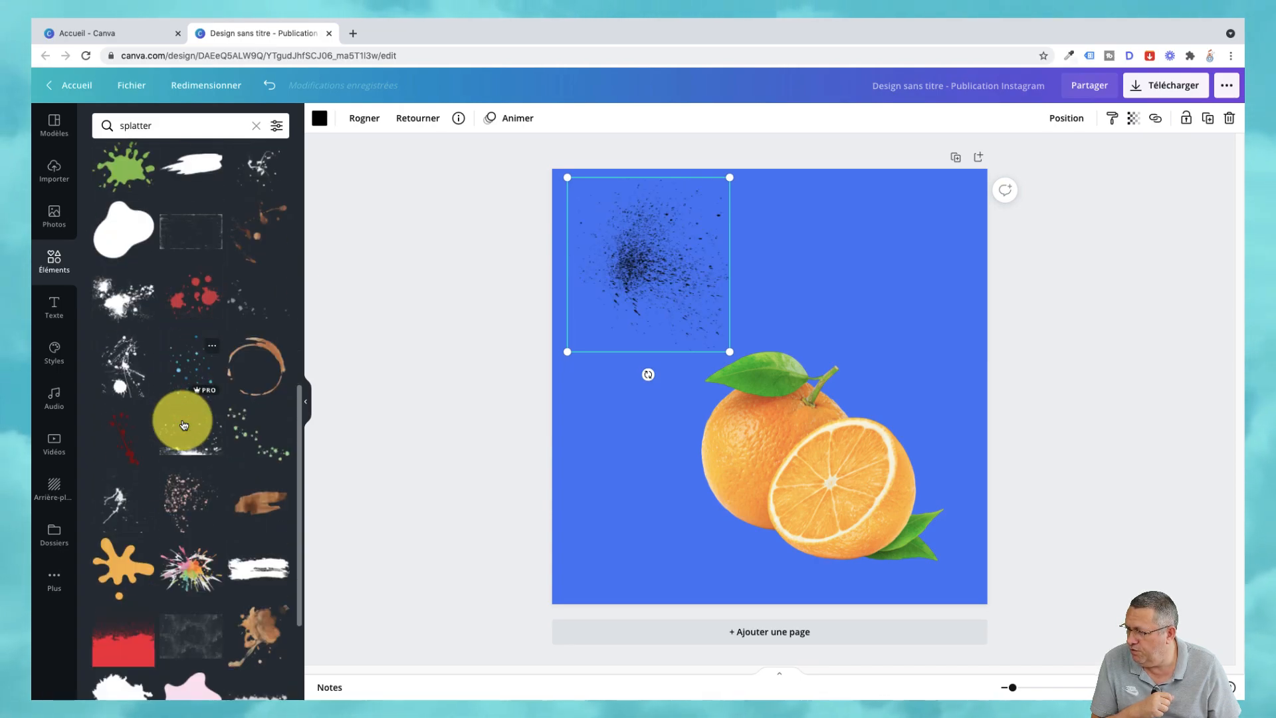
{"action": "left_click", "coordinate": [180, 507]}
{"action": "left_click_drag", "start_coordinate": [181, 506], "coordinate": [898, 283]}
{"action": "left_click_drag", "start_coordinate": [943, 362], "coordinate": [916, 329]}
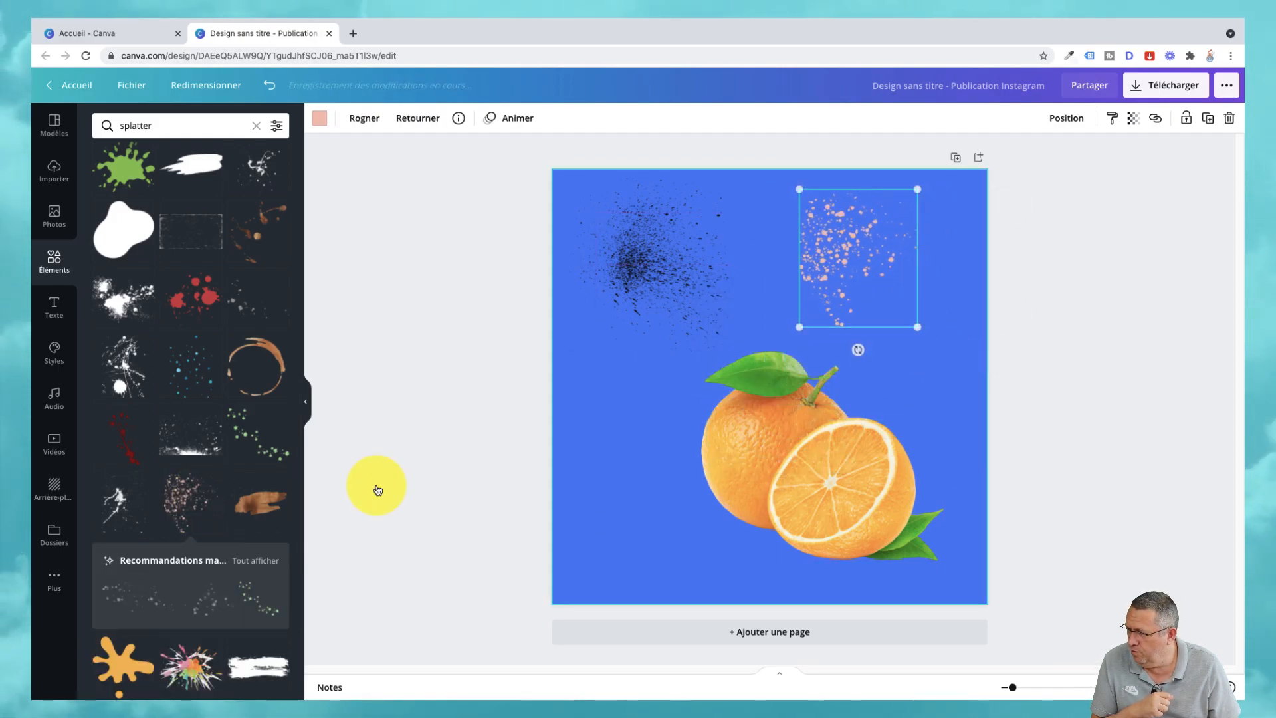
Add the green dotted splatter, move it to the lower left beside the orange and reduce its size.
{"action": "left_click", "coordinate": [259, 448]}
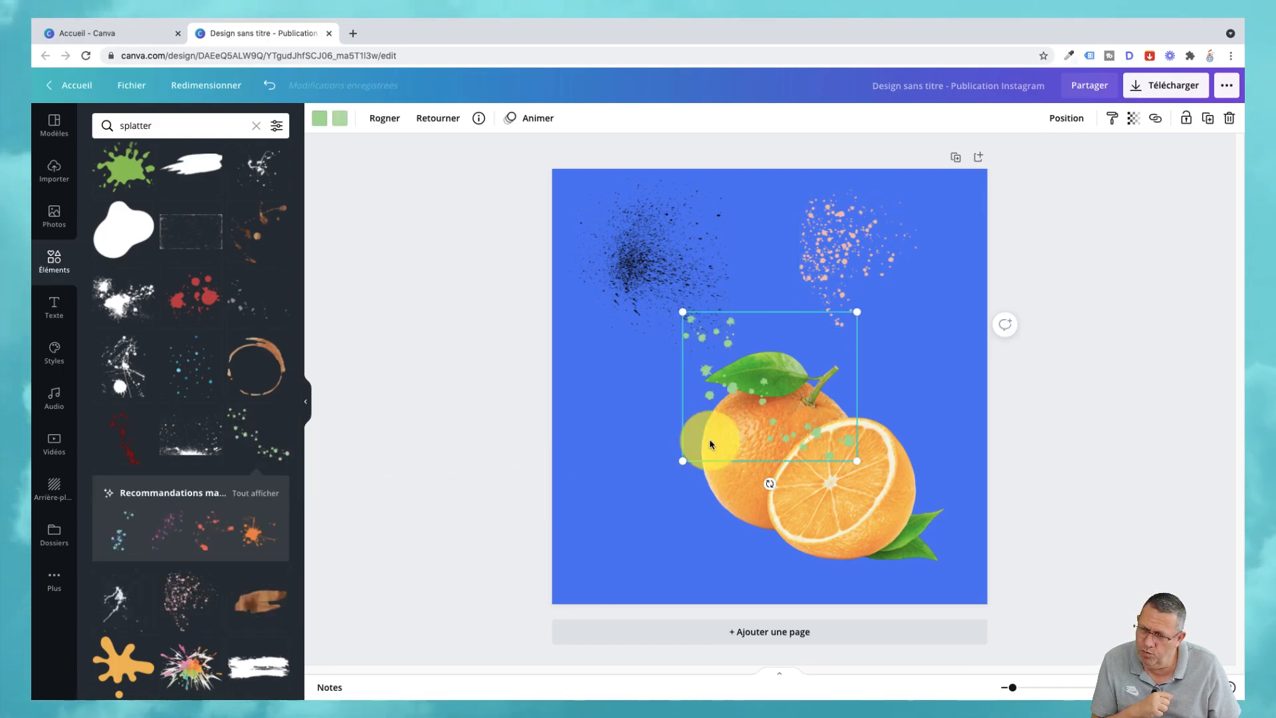
{"action": "left_click_drag", "start_coordinate": [698, 451], "coordinate": [607, 550]}
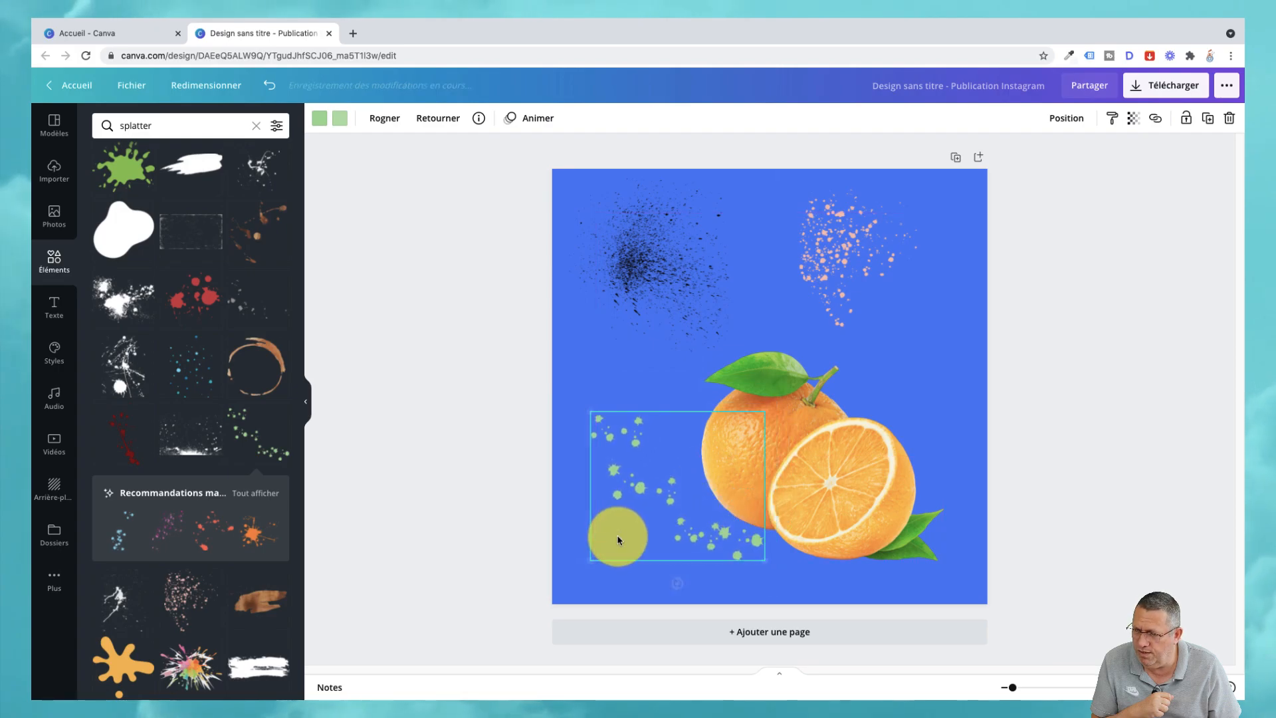
{"action": "left_click_drag", "start_coordinate": [758, 550], "coordinate": [701, 506]}
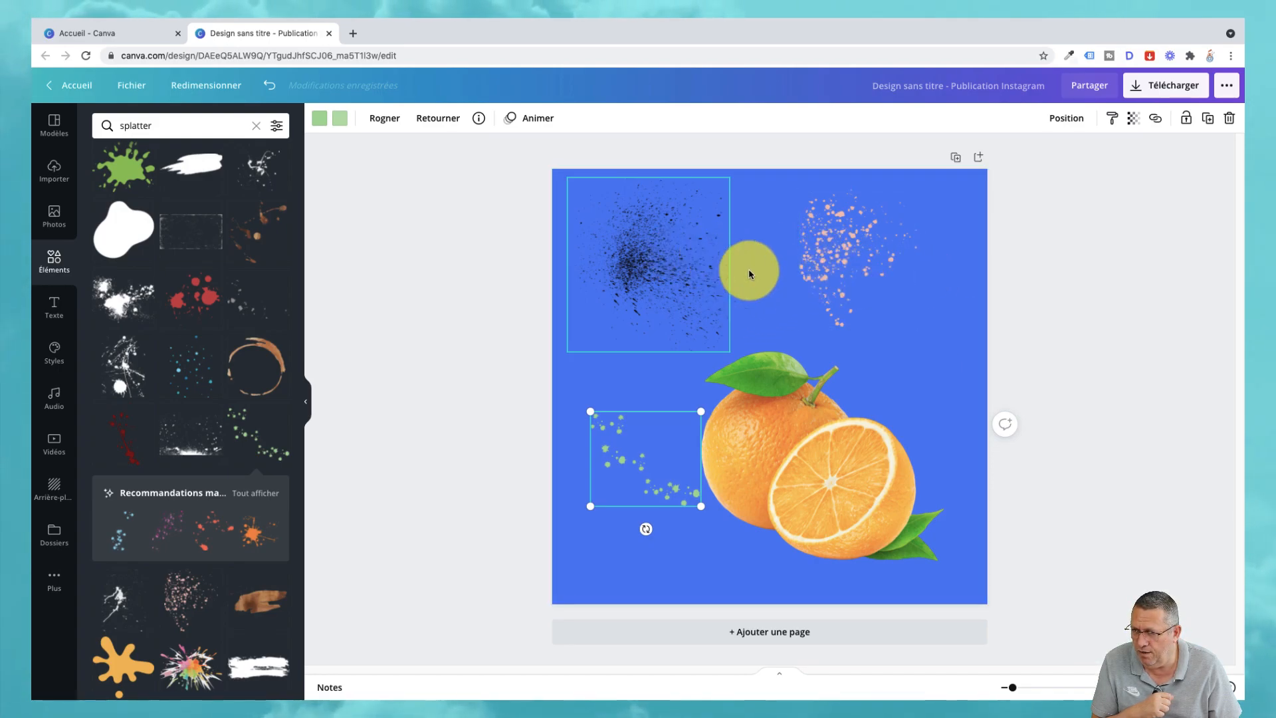
Browse more splatter results, then delete the green, black and pink splatters from the page.
{"action": "scroll", "coordinate": [174, 401], "scroll_direction": "down", "scroll_amount": 10}
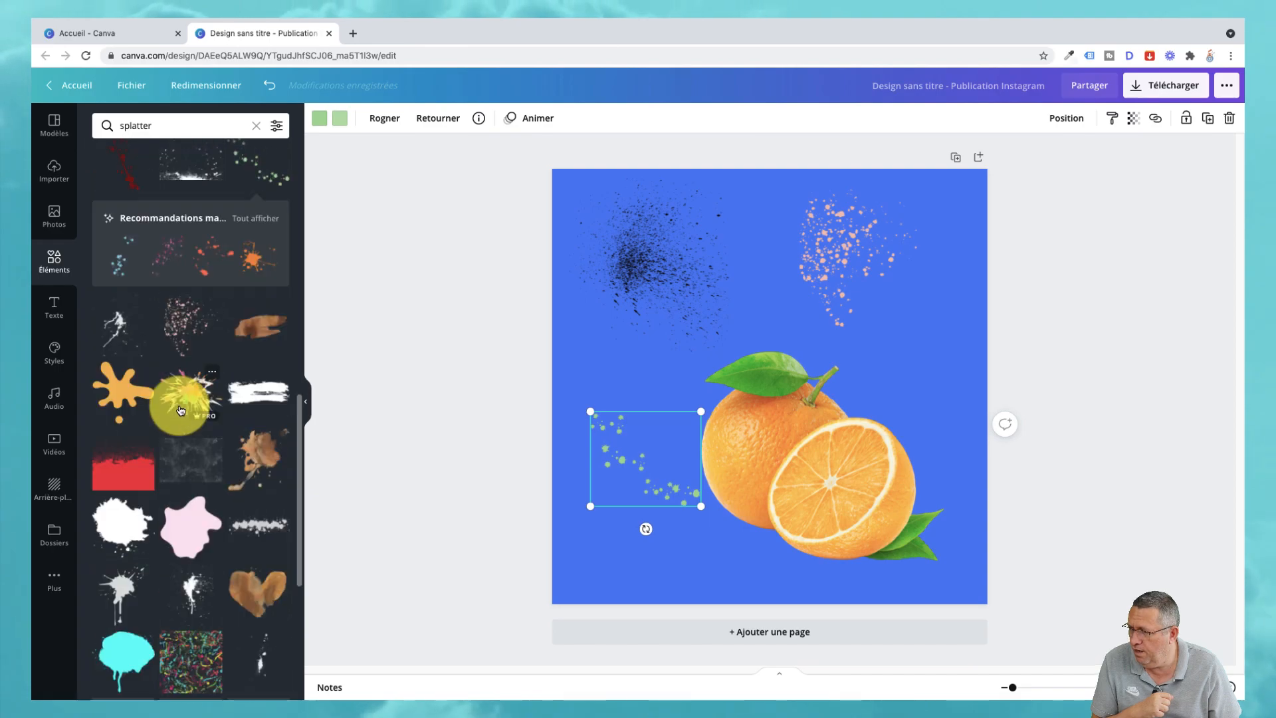
{"action": "scroll", "coordinate": [179, 411], "scroll_direction": "down", "scroll_amount": 5}
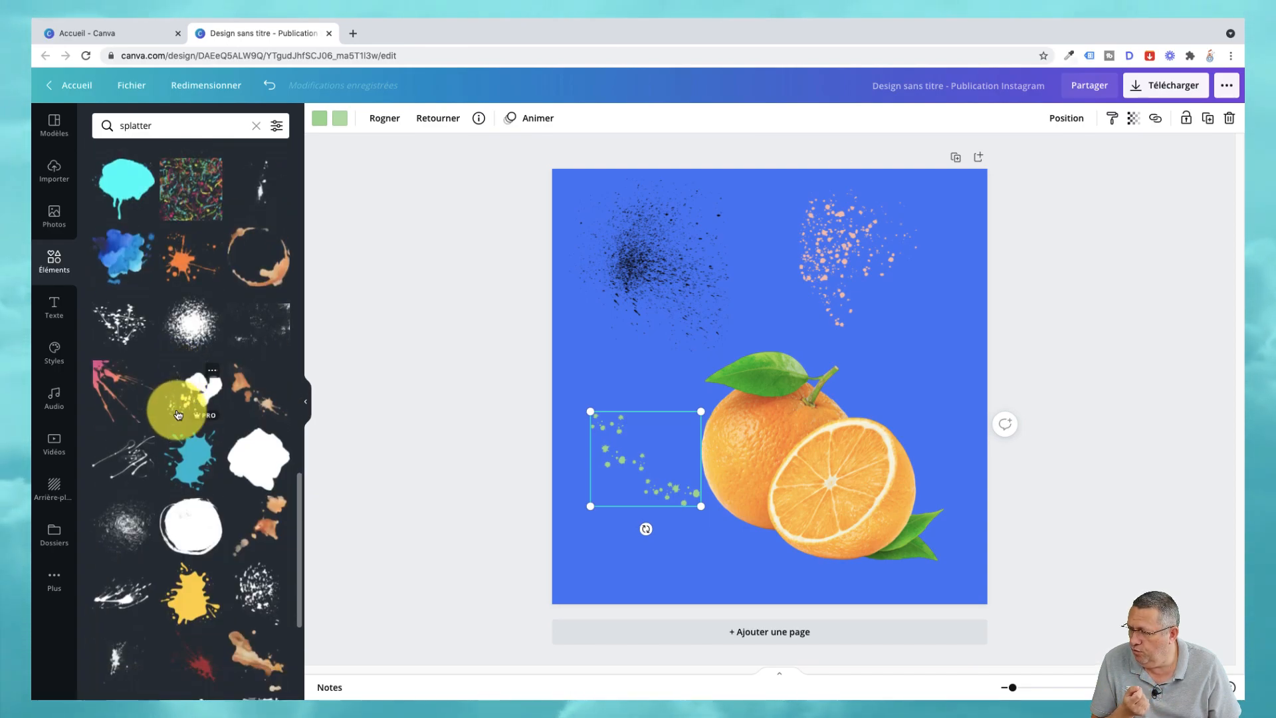
{"action": "scroll", "coordinate": [178, 418], "scroll_direction": "up", "scroll_amount": 15}
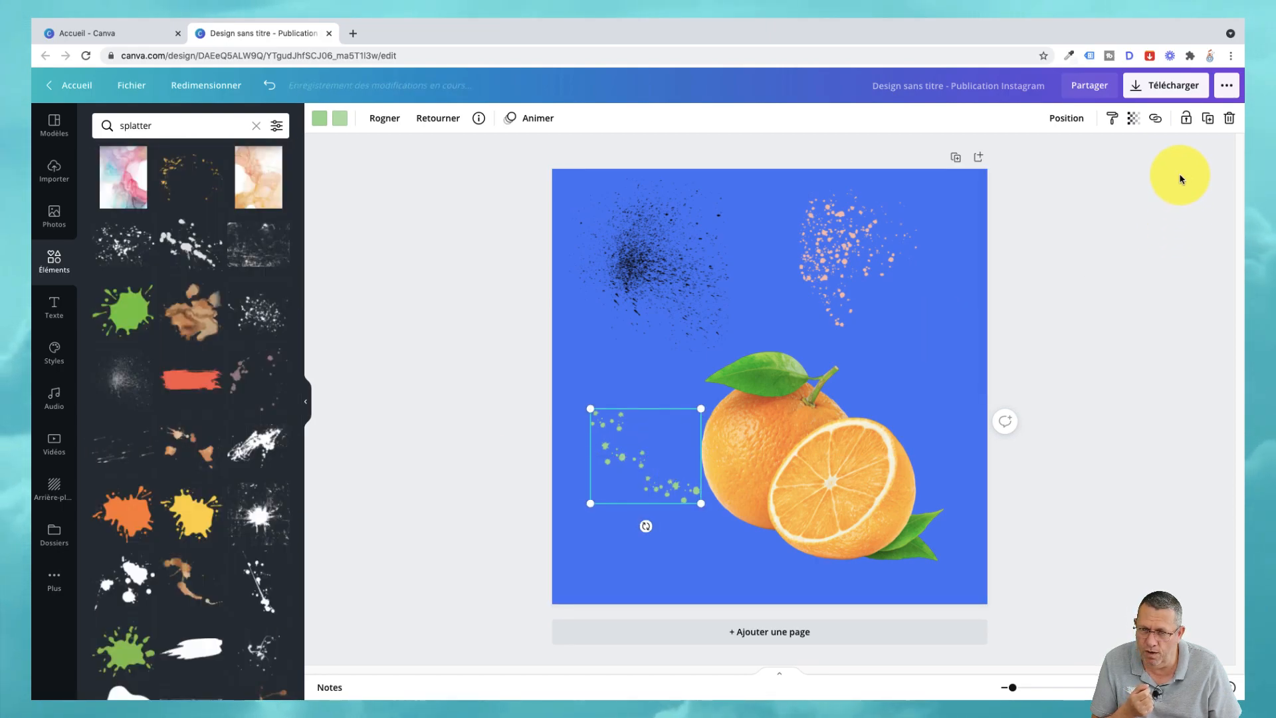
{"action": "left_click", "coordinate": [1229, 118]}
{"action": "left_click", "coordinate": [675, 293]}
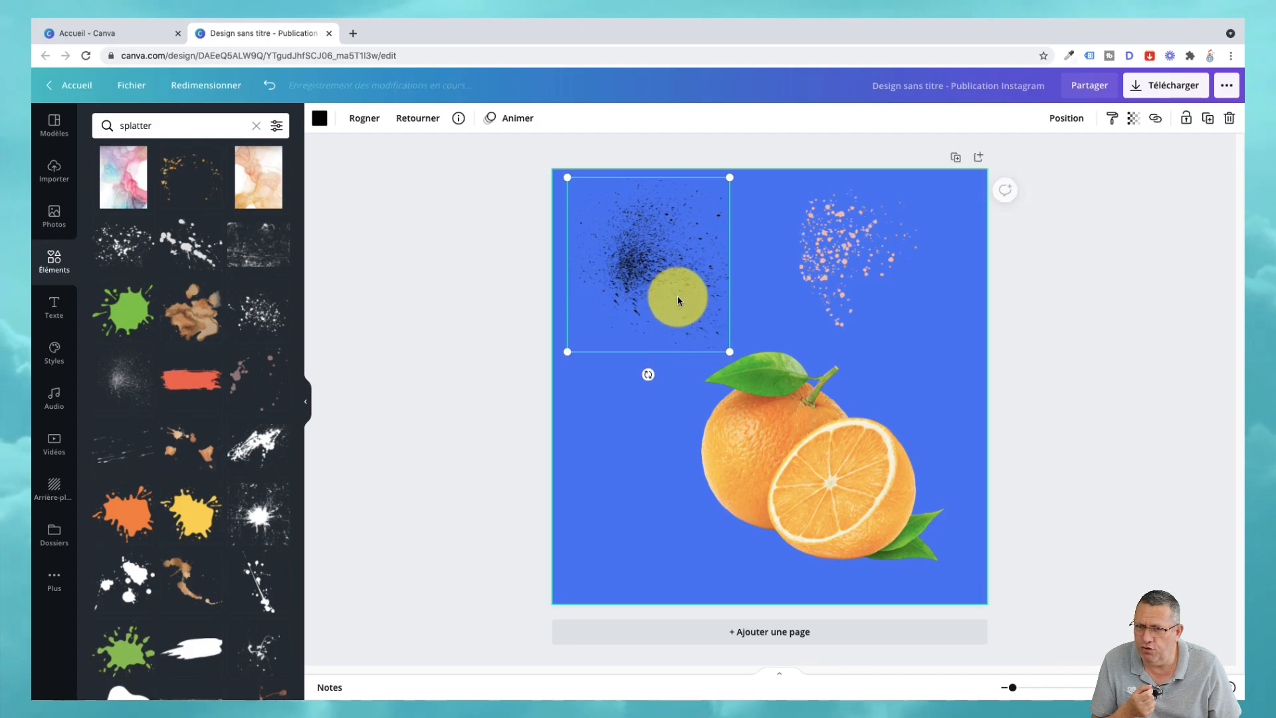
{"action": "left_click", "coordinate": [1229, 118]}
{"action": "left_click", "coordinate": [934, 228]}
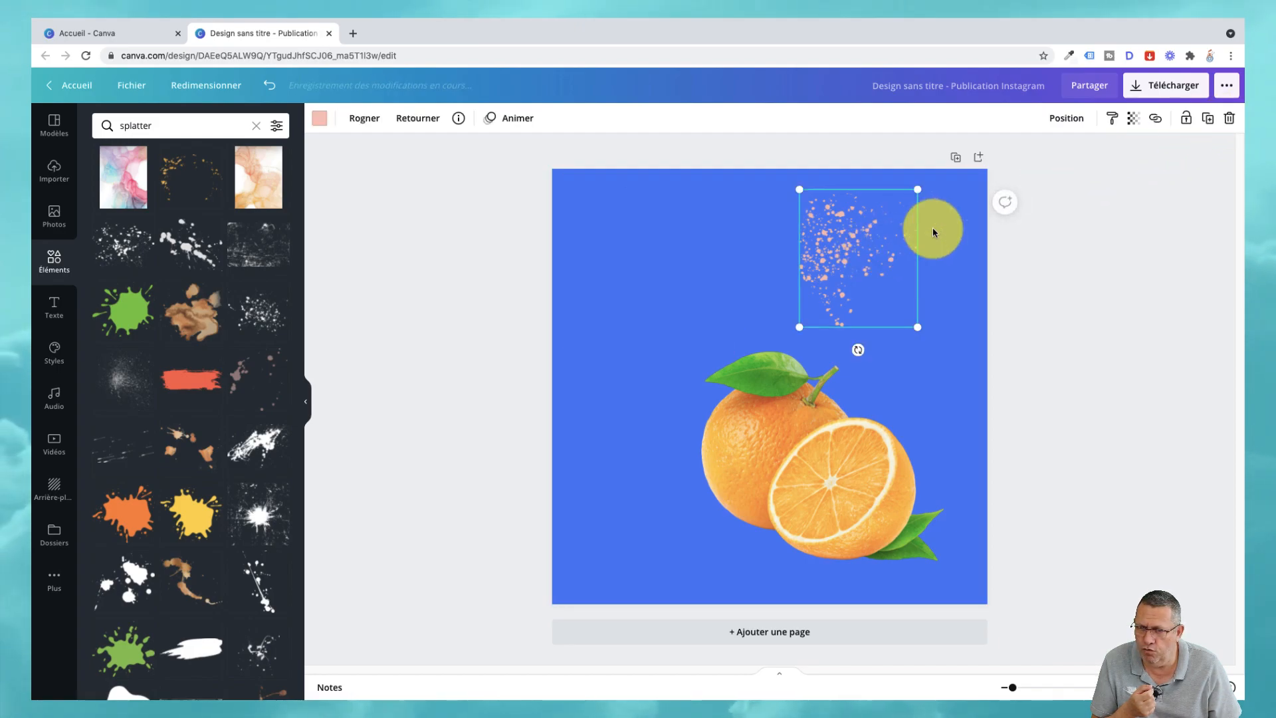
{"action": "left_click", "coordinate": [1229, 119]}
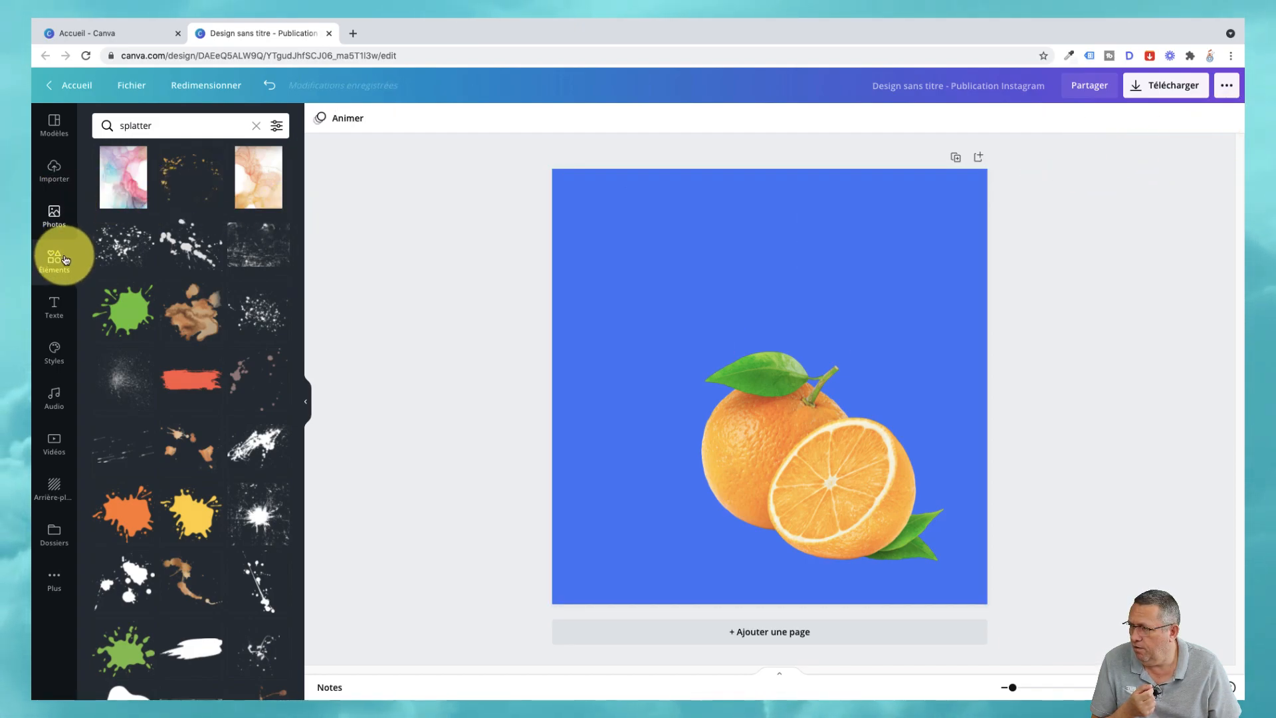
Insert the pink dotted splatter from the recently used elements, rotate it and position it over the orange's upper left edge.
{"action": "left_click", "coordinate": [255, 128]}
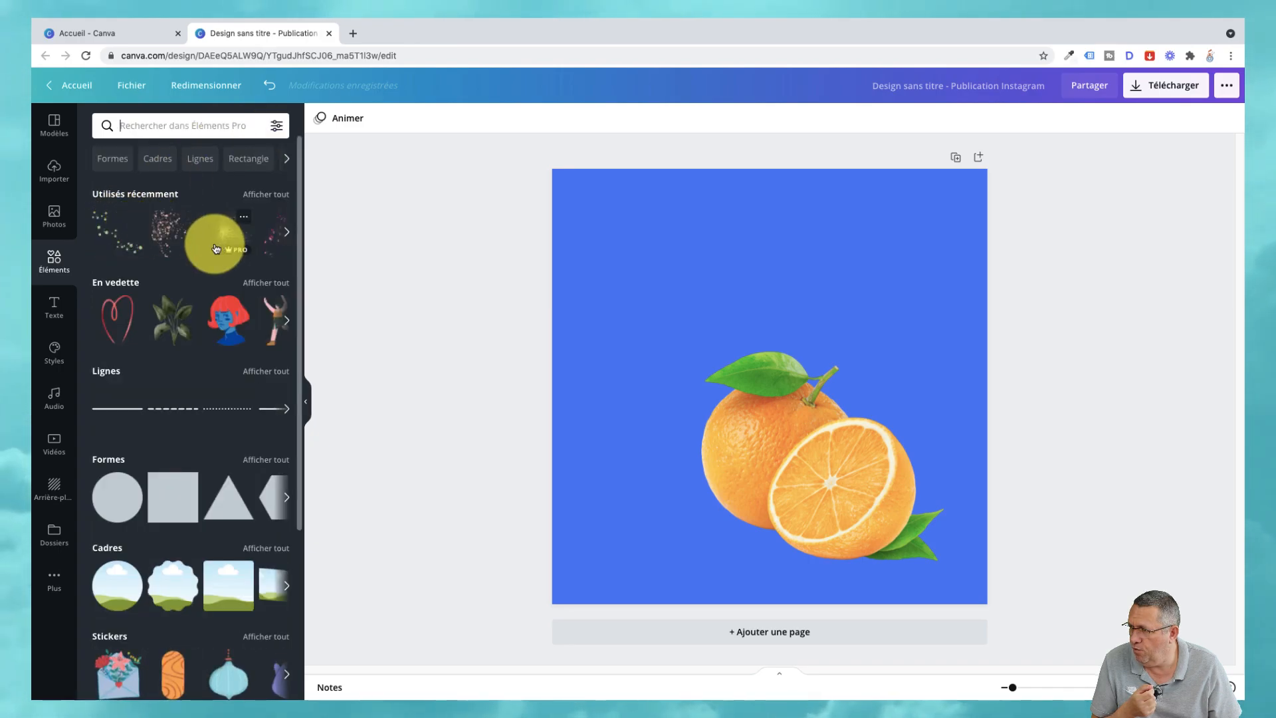
{"action": "left_click", "coordinate": [171, 229]}
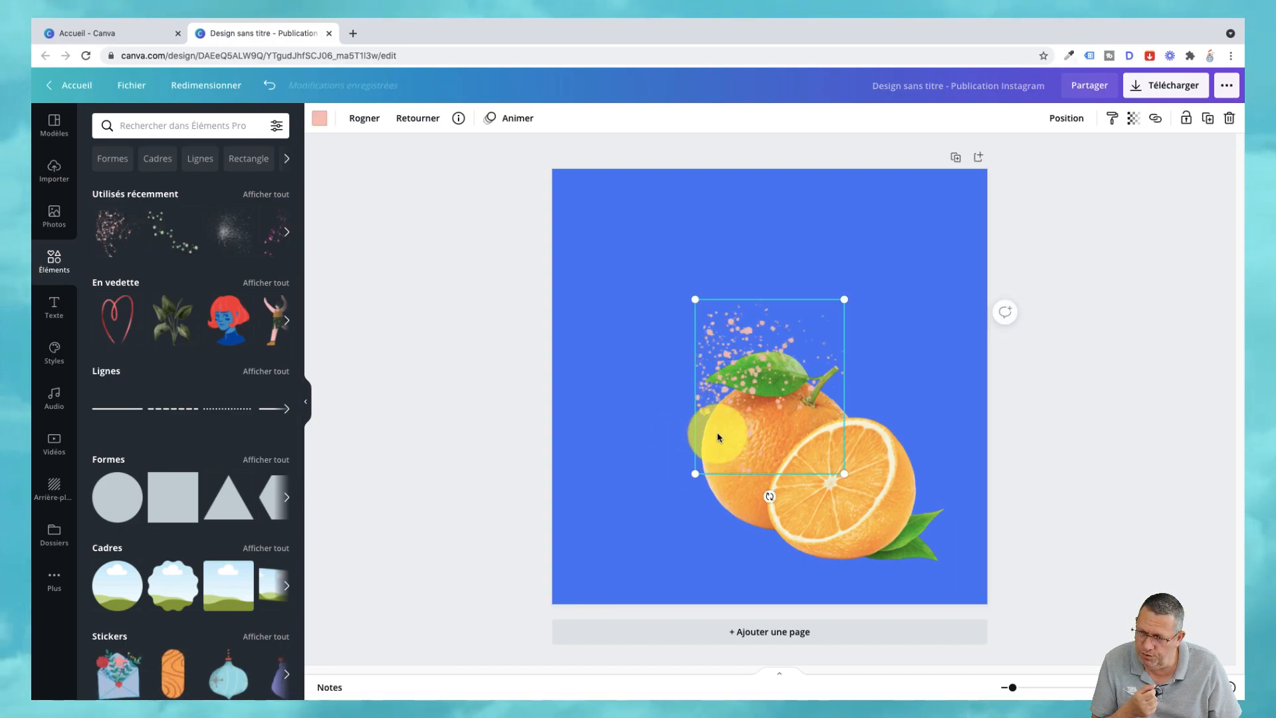
{"action": "left_click_drag", "start_coordinate": [710, 434], "coordinate": [670, 454]}
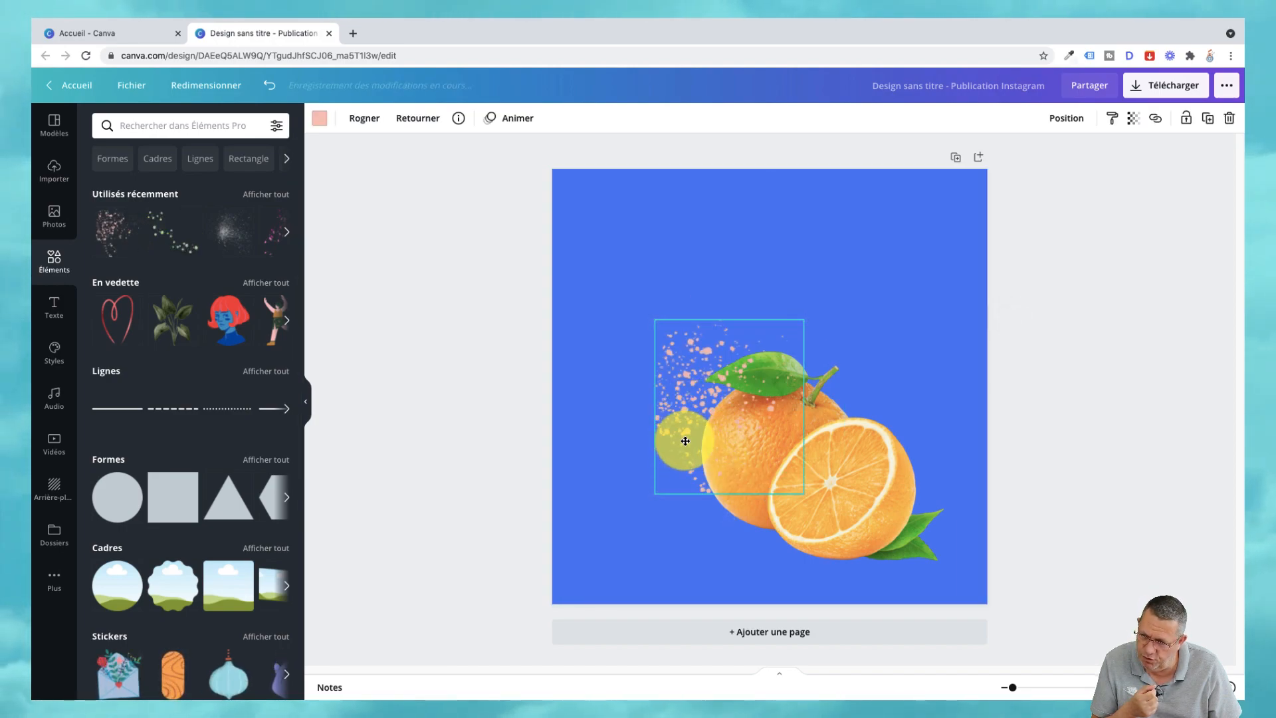
{"action": "left_click_drag", "start_coordinate": [728, 516], "coordinate": [640, 304]}
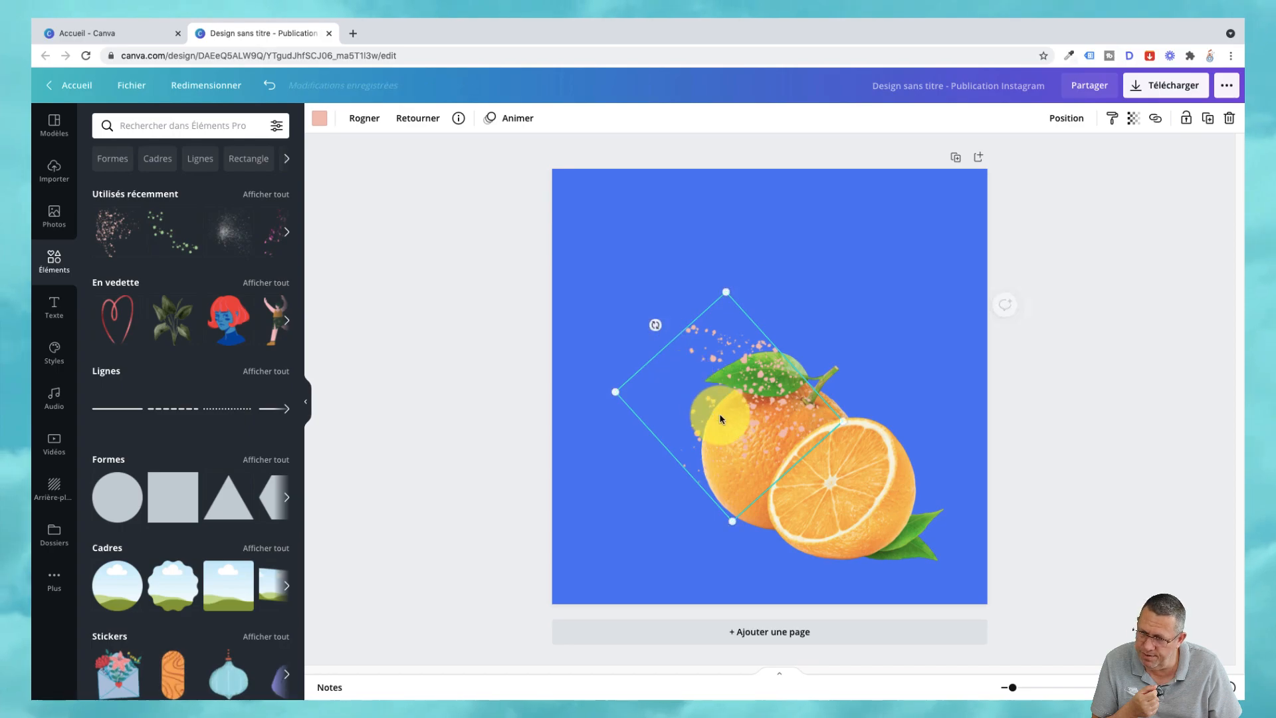
{"action": "left_click_drag", "start_coordinate": [741, 427], "coordinate": [713, 420]}
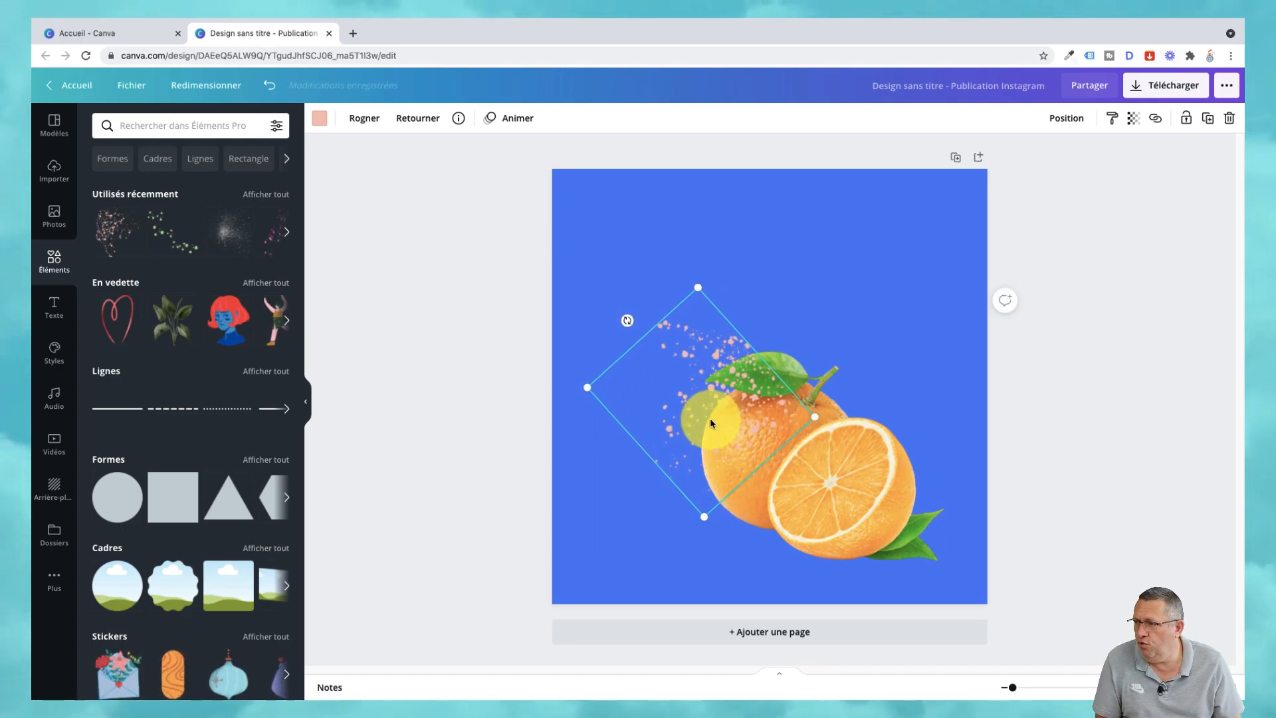
Recolor the pink splatter to the document's royal blue #5271ff and nudge it over the orange's upper left side.
{"action": "left_click", "coordinate": [319, 120]}
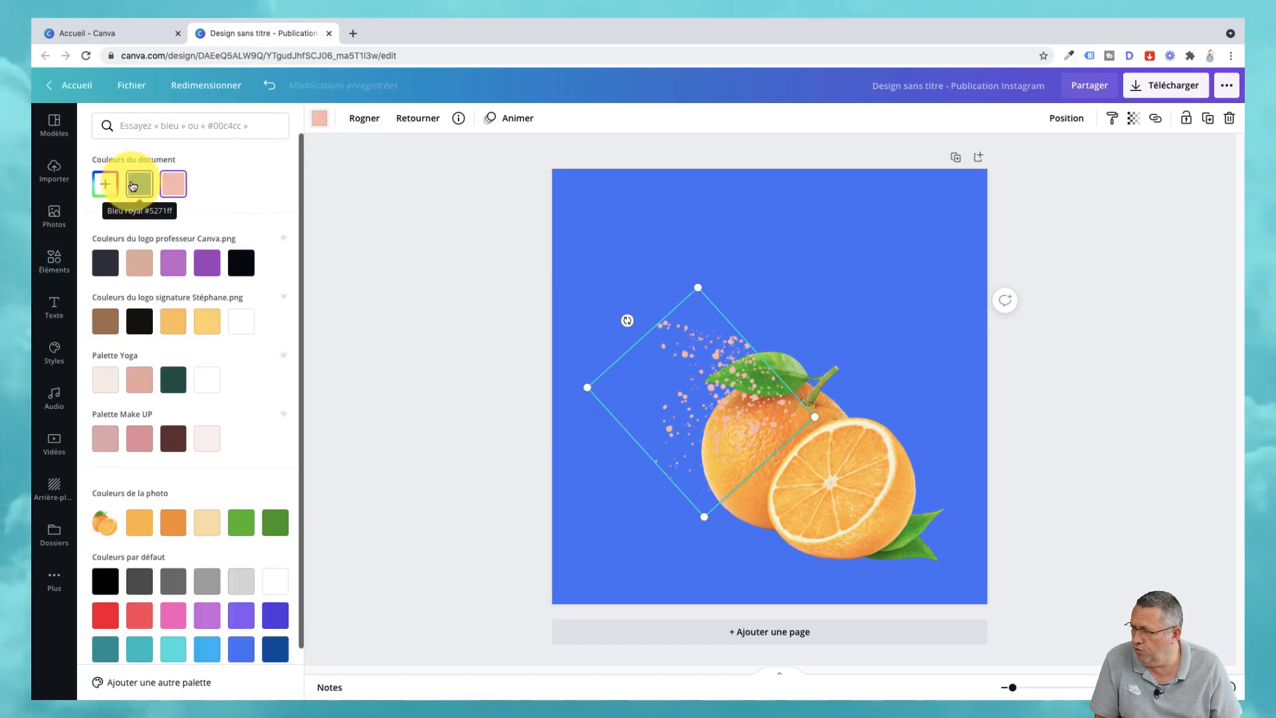
{"action": "left_click", "coordinate": [136, 186]}
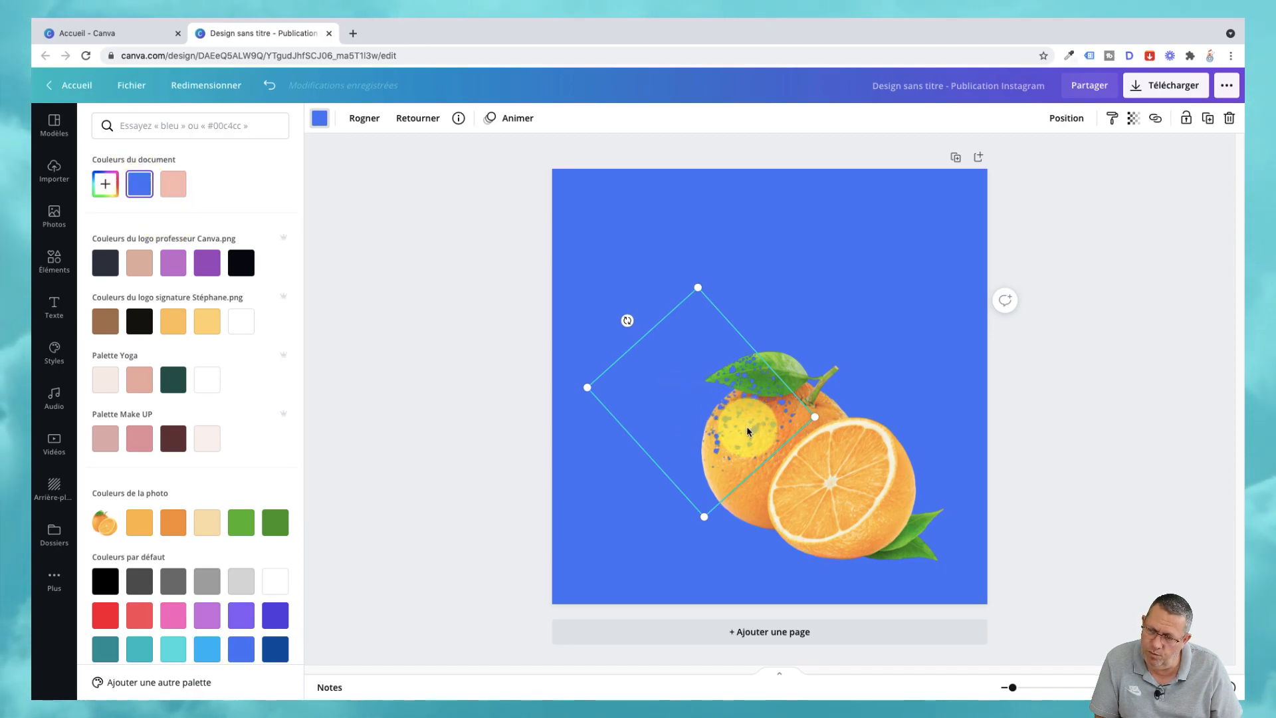
{"action": "left_click_drag", "start_coordinate": [748, 431], "coordinate": [744, 429]}
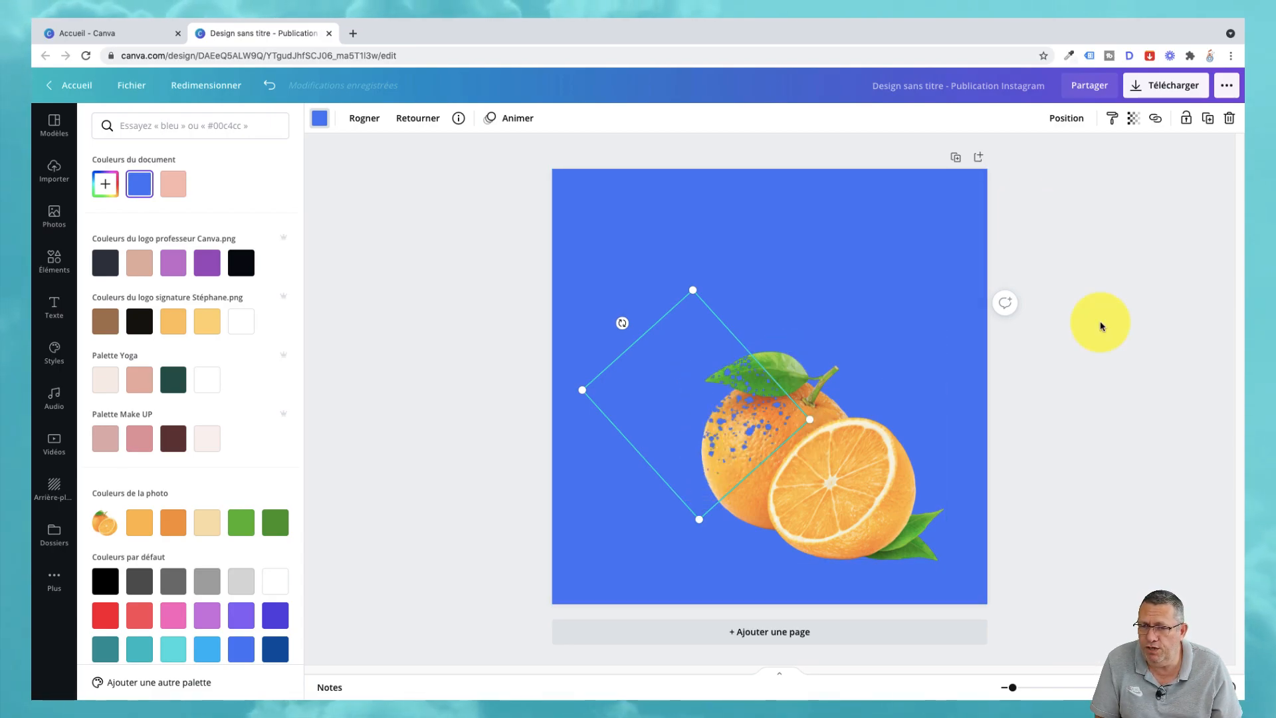
Duplicate the blue splatter twice and position the copies over the orange's left side to erode its edge.
{"action": "left_click", "coordinate": [1208, 119]}
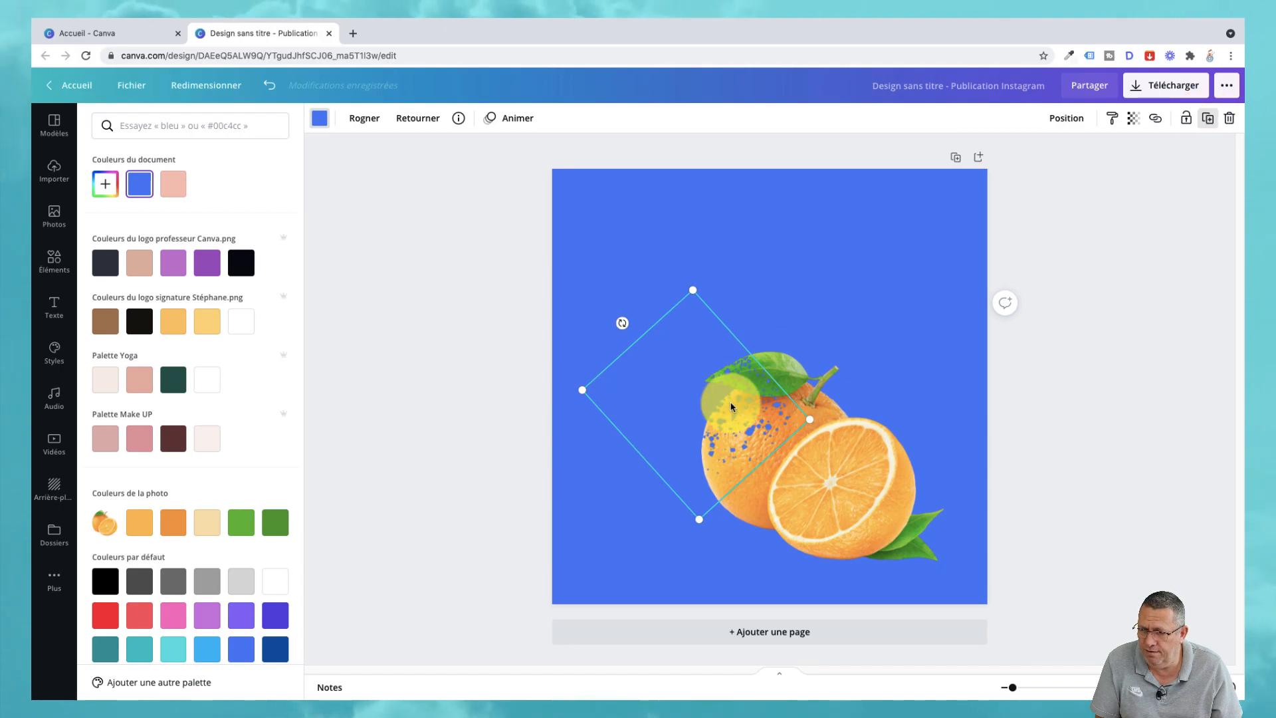
{"action": "left_click_drag", "start_coordinate": [697, 431], "coordinate": [689, 446]}
{"action": "left_click_drag", "start_coordinate": [686, 454], "coordinate": [677, 457]}
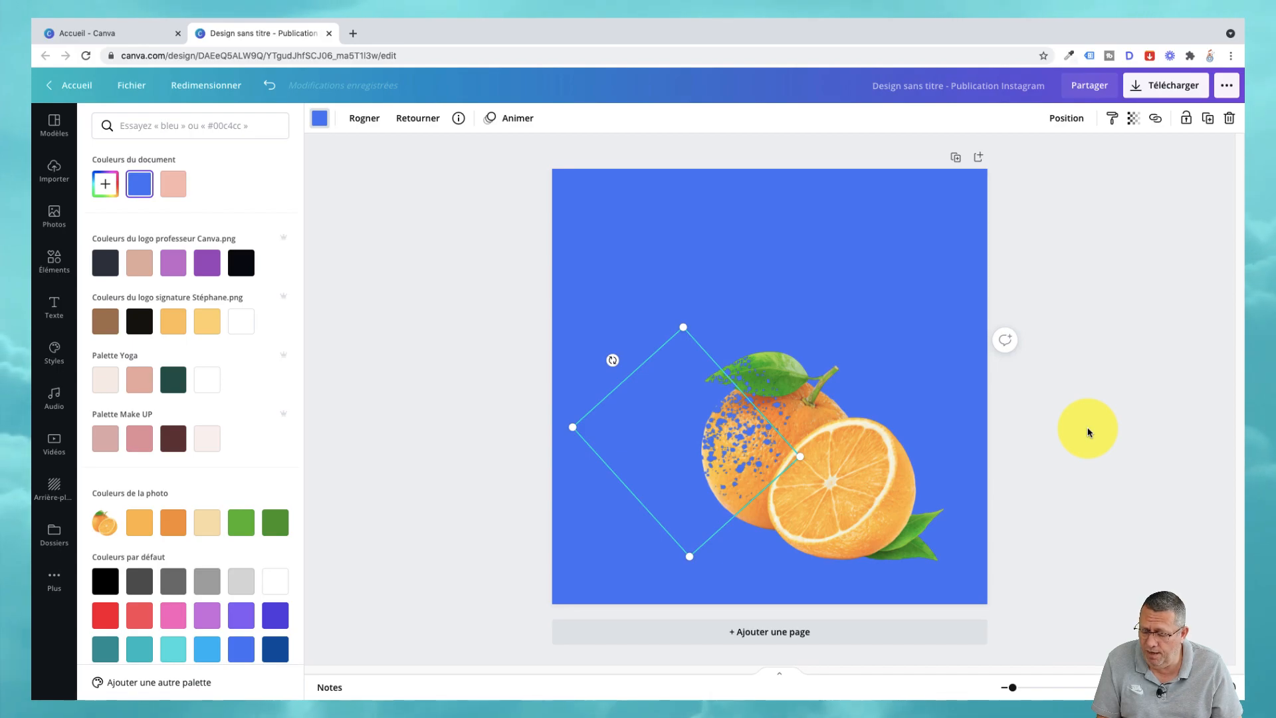
{"action": "key", "text": "super+d"}
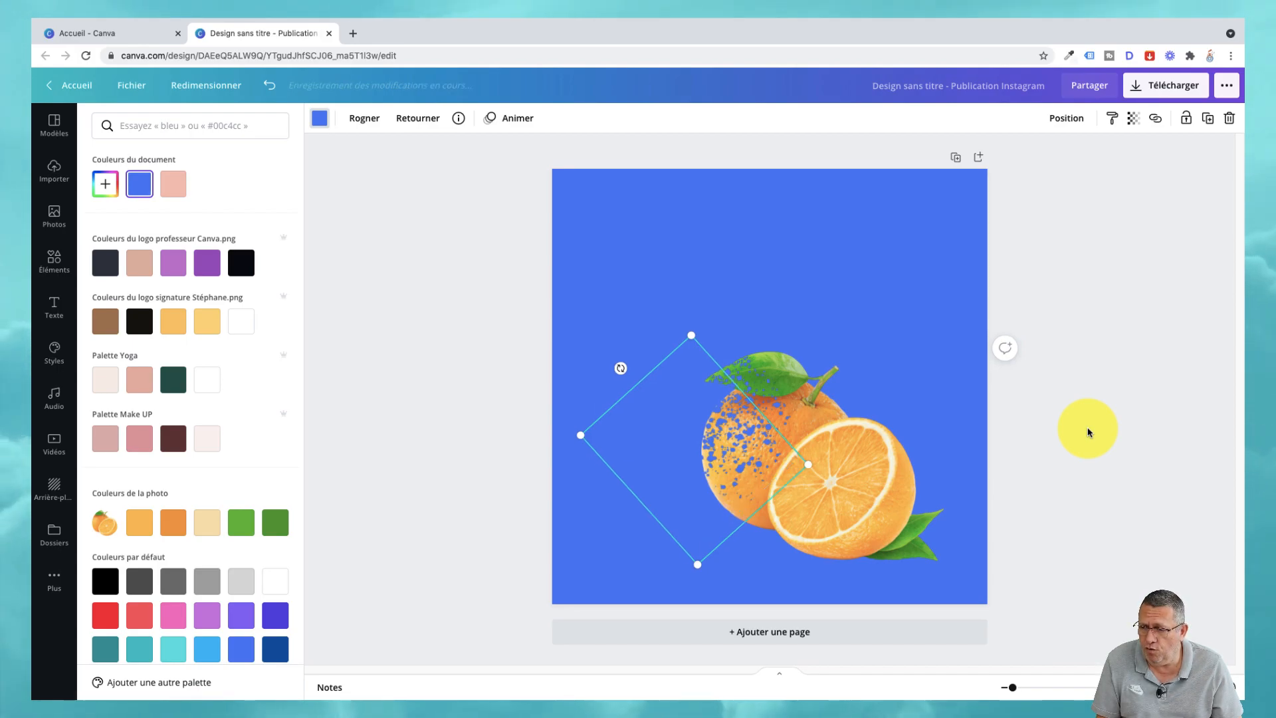
{"action": "left_click_drag", "start_coordinate": [753, 478], "coordinate": [732, 487]}
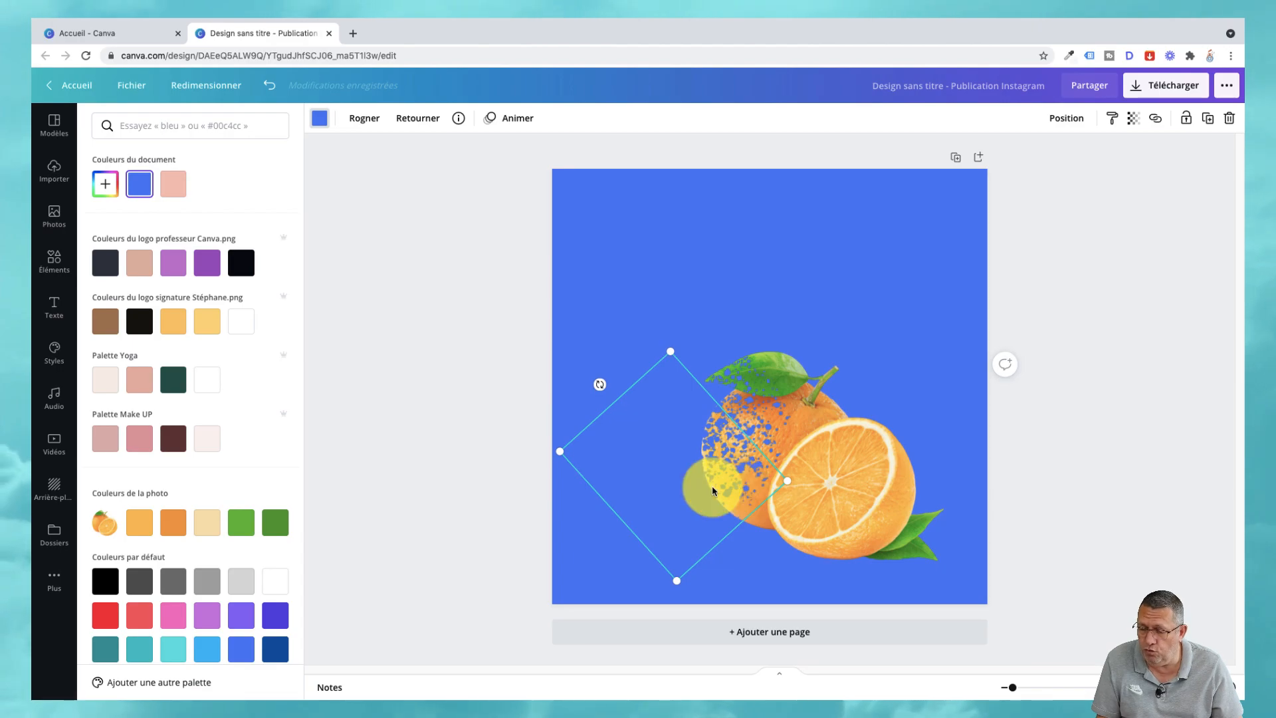
{"action": "left_click_drag", "start_coordinate": [718, 484], "coordinate": [710, 386]}
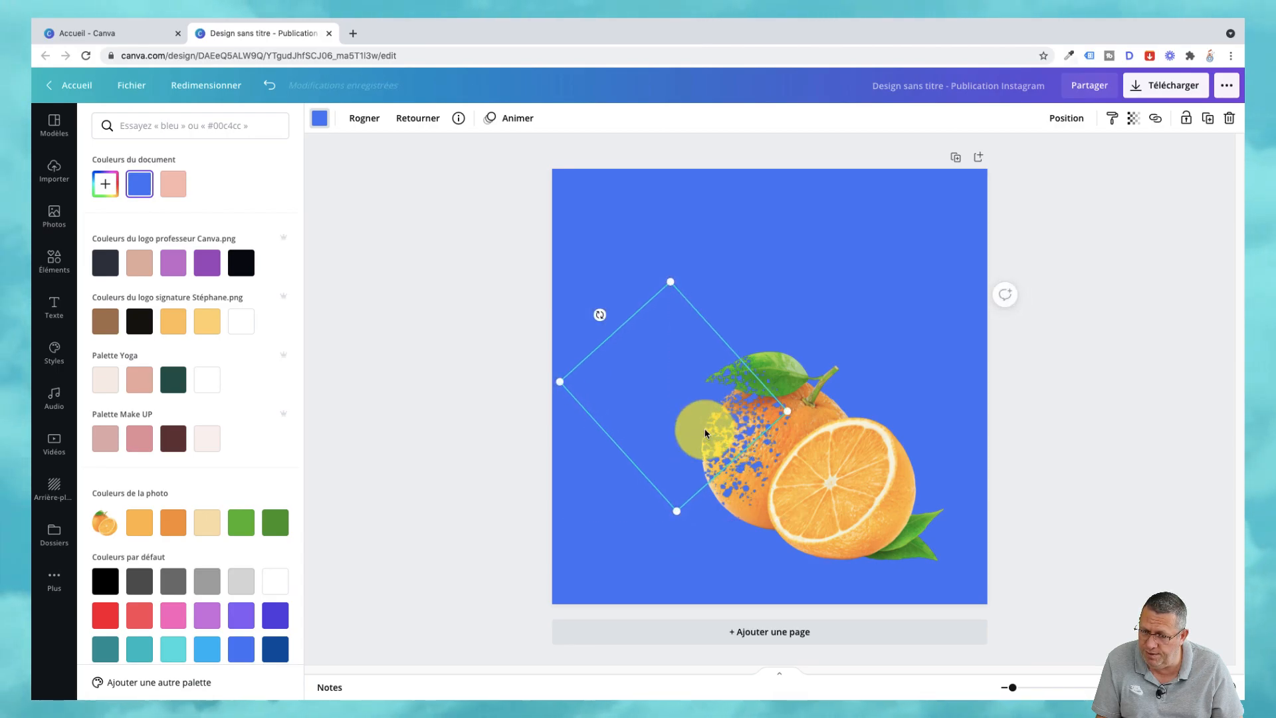
Rotate one blue splatter copy until nearly upright and place it over the left edge of the orange.
{"action": "left_click_drag", "start_coordinate": [1015, 689], "coordinate": [1021, 688]}
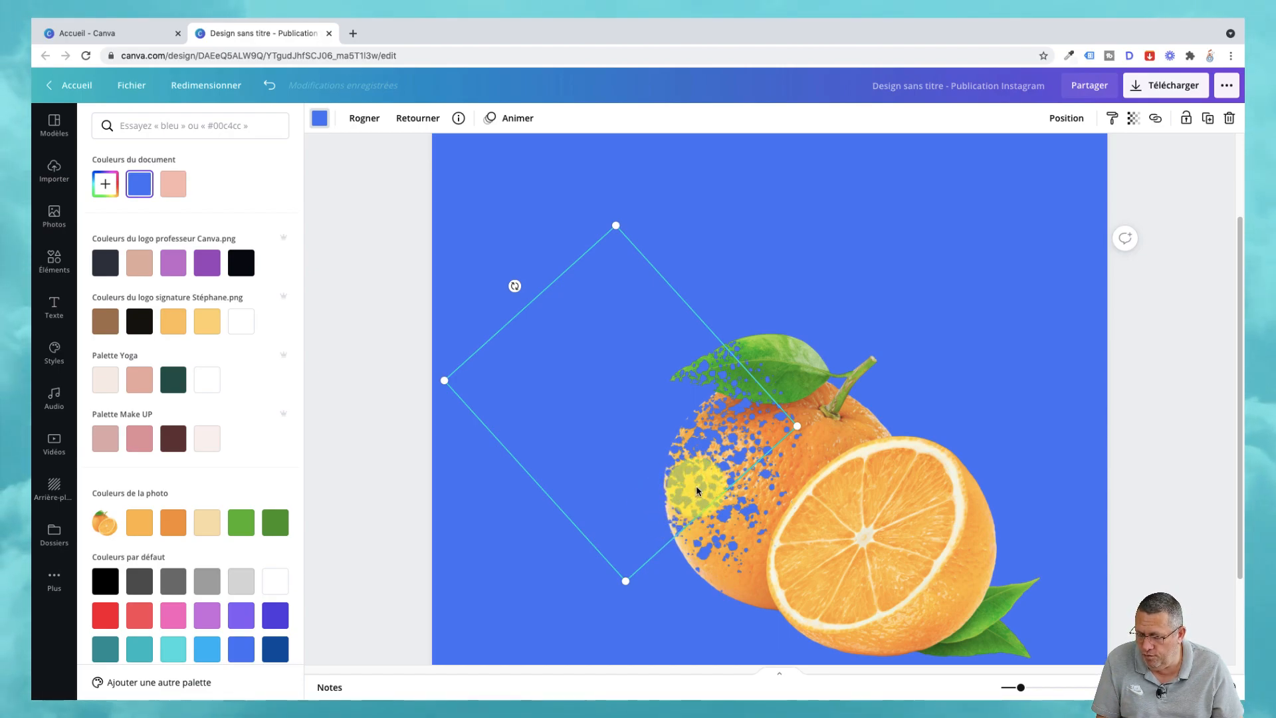
{"action": "left_click_drag", "start_coordinate": [697, 490], "coordinate": [660, 513]}
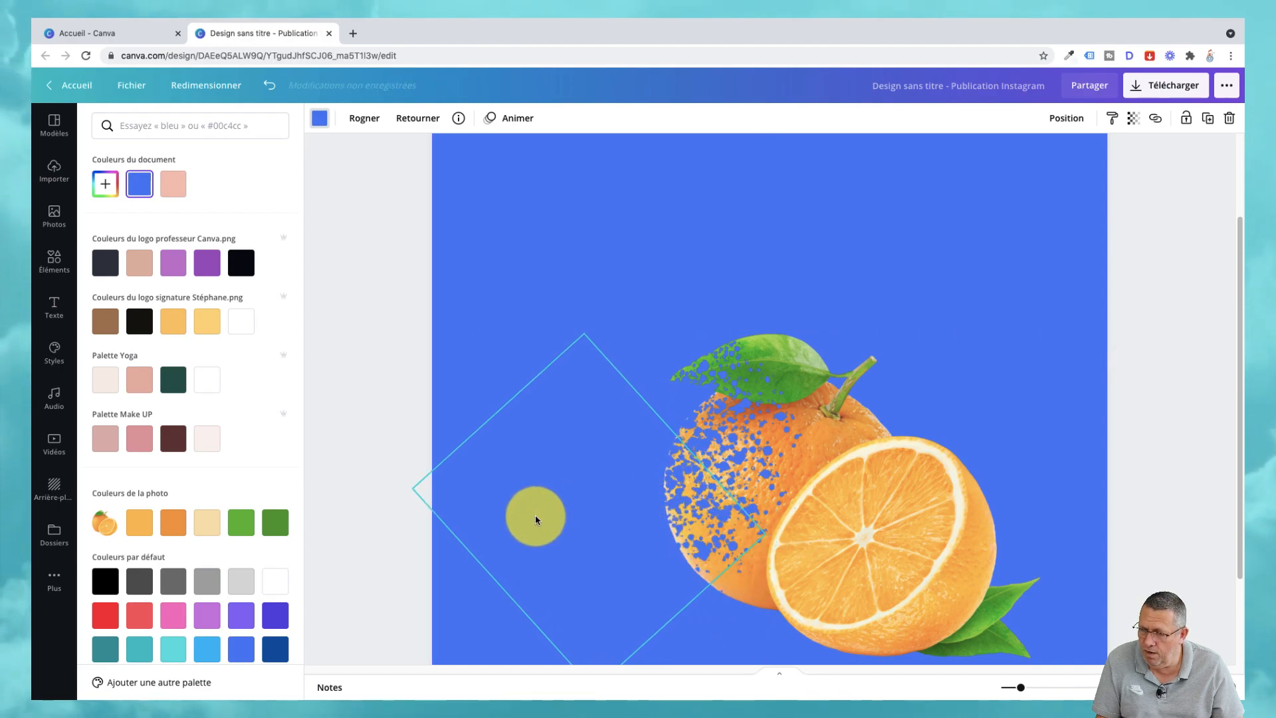
{"action": "left_click_drag", "start_coordinate": [483, 394], "coordinate": [597, 374]}
{"action": "mouse_move", "coordinate": [612, 442]}
{"action": "left_mouse_down"}
{"action": "mouse_move", "coordinate": [632, 432]}
{"action": "mouse_move", "coordinate": [629, 420]}
{"action": "mouse_move", "coordinate": [618, 430]}
{"action": "left_mouse_up"}
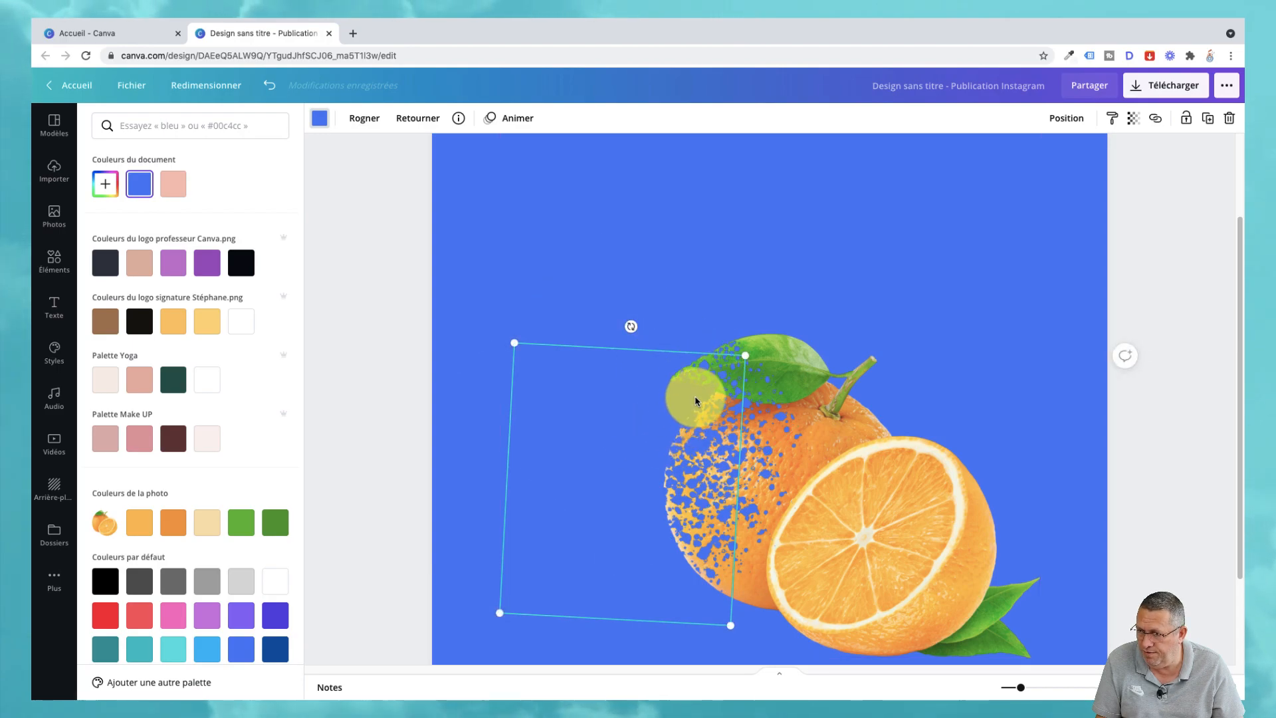
Move and tilt another blue splatter over the leaf's left tip, and shift a third one up along the orange's left side.
{"action": "left_click_drag", "start_coordinate": [657, 462], "coordinate": [652, 328]}
{"action": "left_click_drag", "start_coordinate": [536, 251], "coordinate": [662, 232]}
{"action": "left_click_drag", "start_coordinate": [632, 316], "coordinate": [612, 301]}
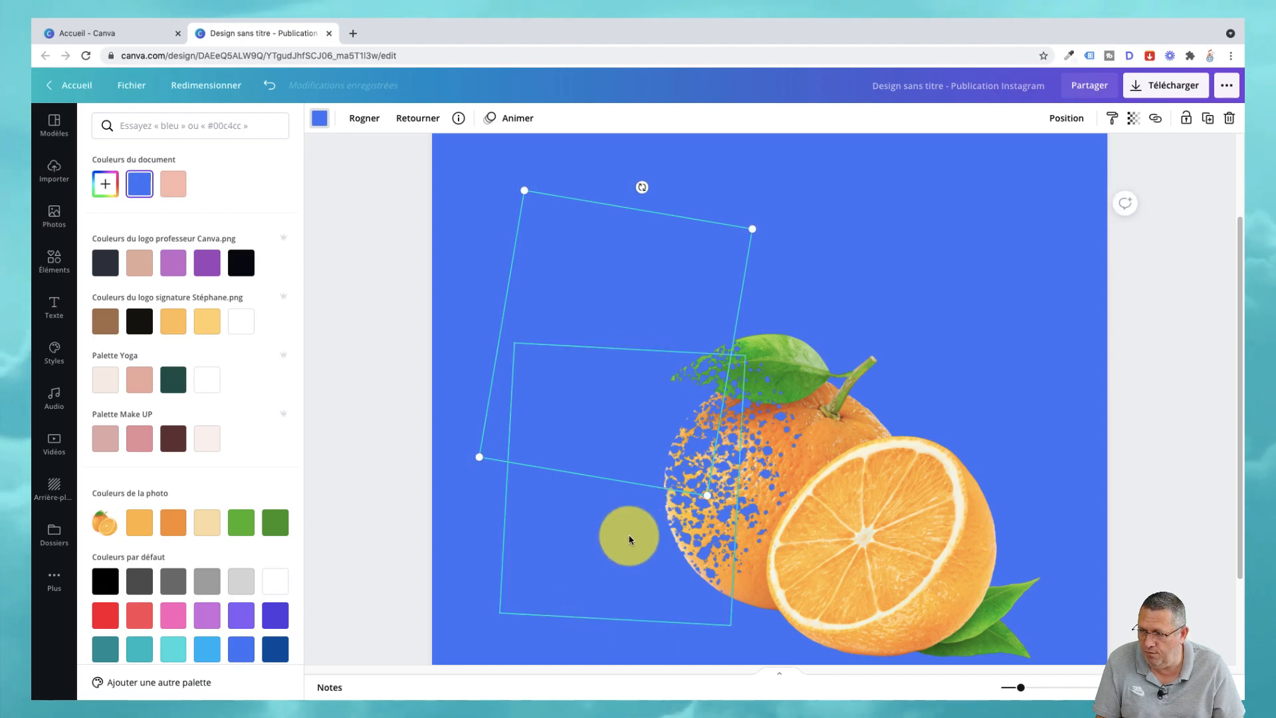
{"action": "left_click", "coordinate": [656, 514]}
{"action": "left_click", "coordinate": [655, 514]}
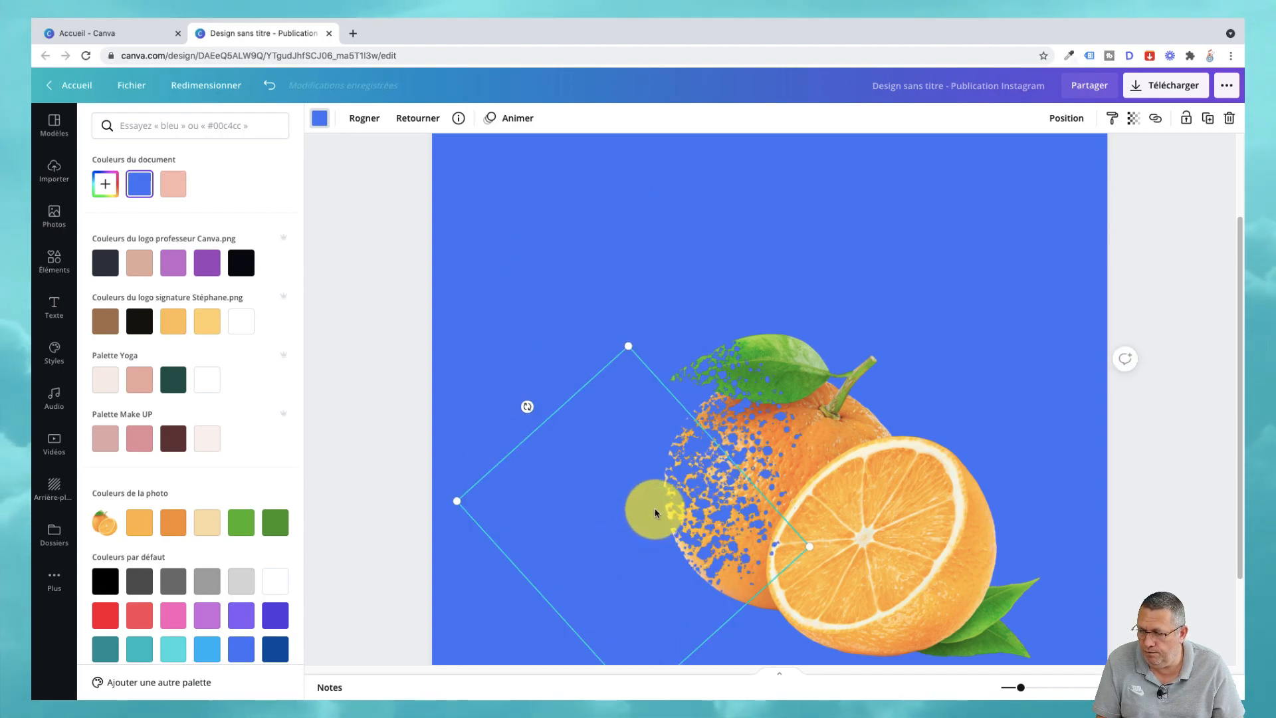
{"action": "left_click_drag", "start_coordinate": [656, 514], "coordinate": [630, 468]}
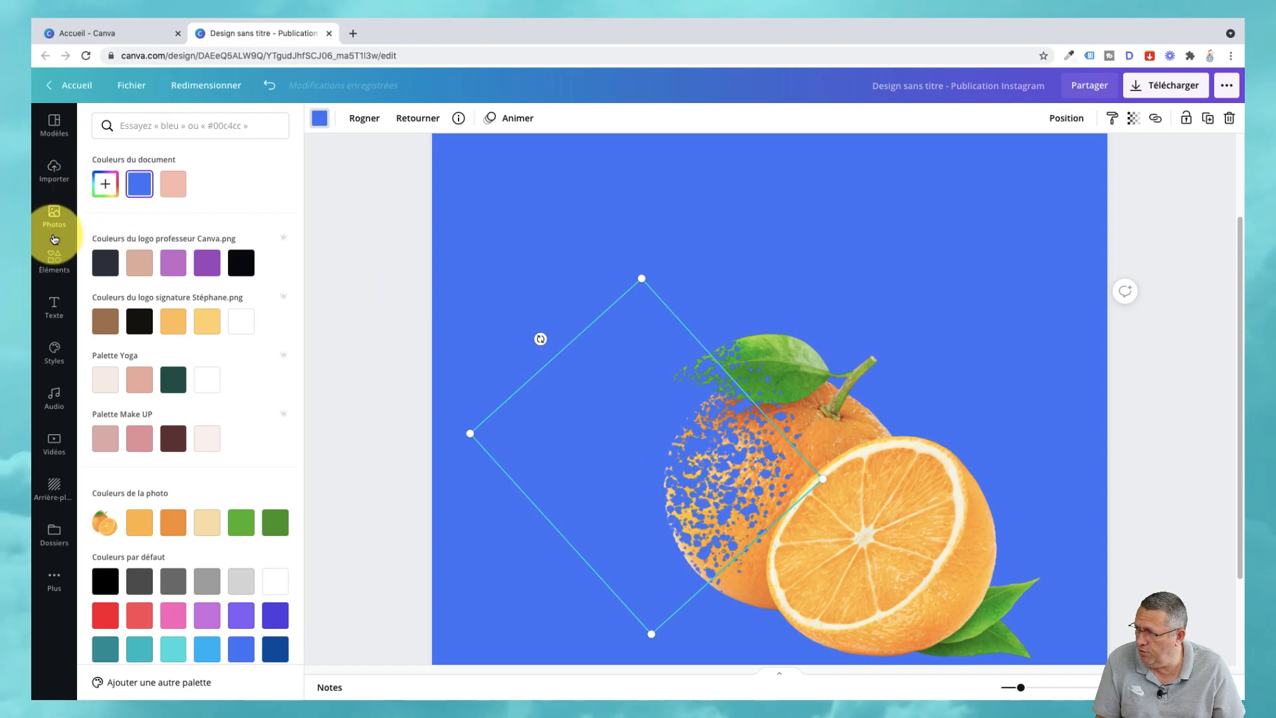
Insert the fine black splatter from the recently used elements and recolor it to the background's blue.
{"action": "left_click", "coordinate": [54, 257]}
{"action": "left_click_drag", "start_coordinate": [123, 245], "coordinate": [779, 464]}
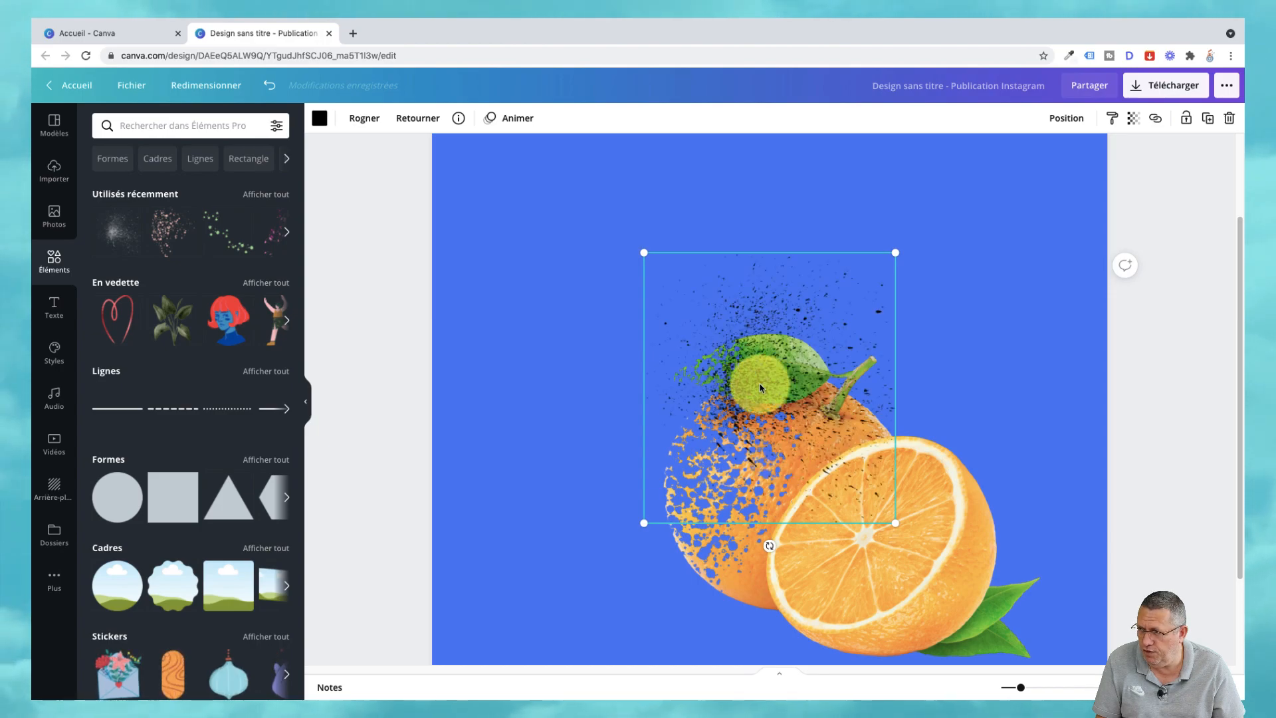
{"action": "left_click", "coordinate": [319, 122]}
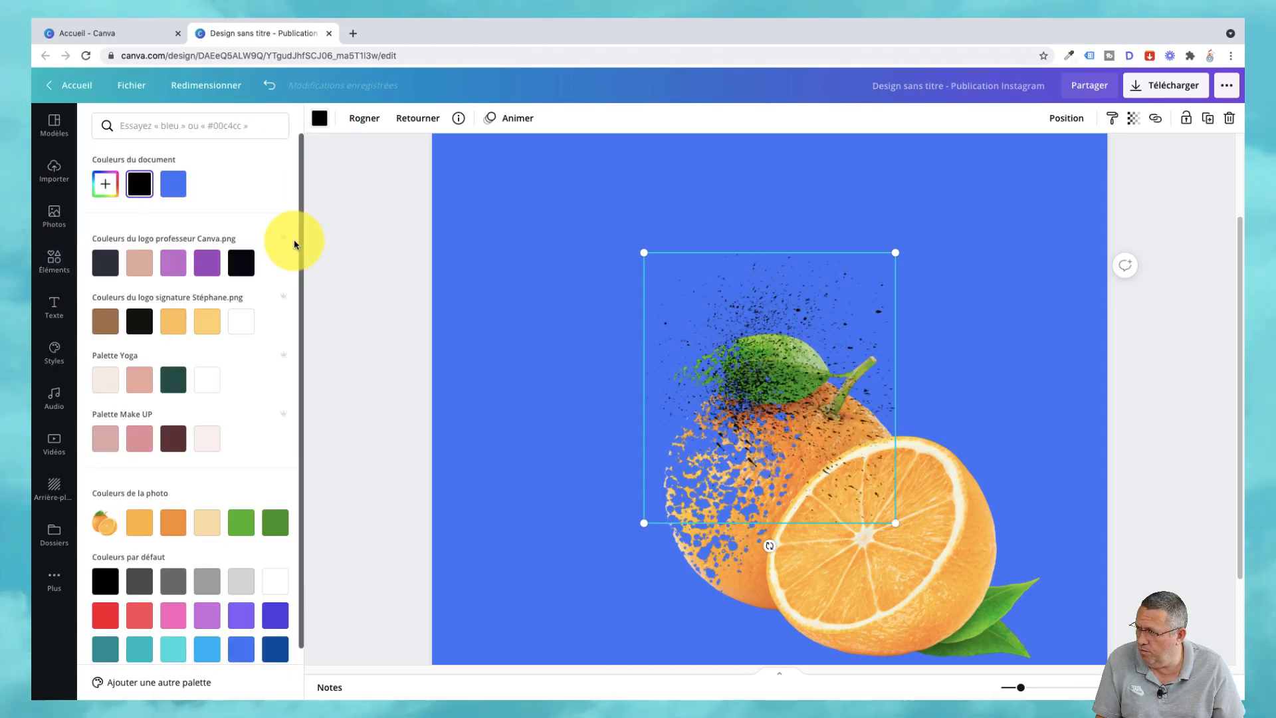
{"action": "left_click", "coordinate": [175, 184]}
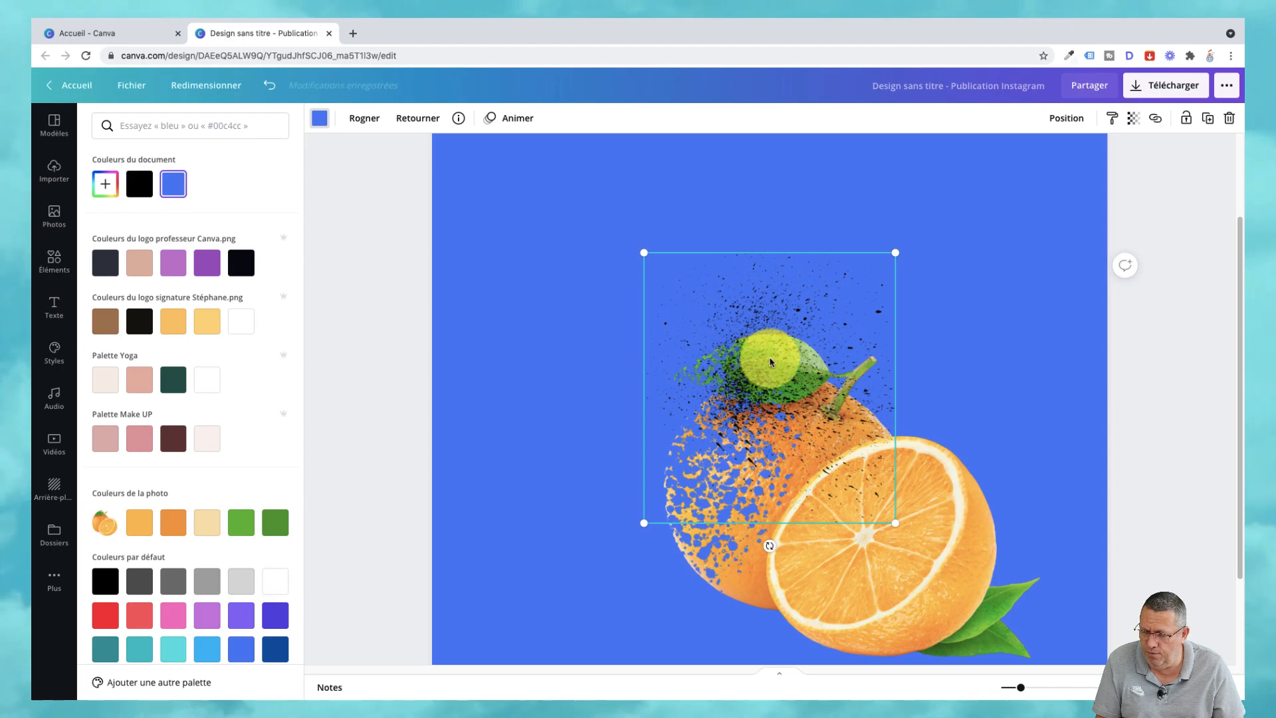
Shrink the fine blue splatter to about 297 by 319 and adjust the splatters along the orange's left side.
{"action": "left_click_drag", "start_coordinate": [735, 390], "coordinate": [676, 432]}
{"action": "left_click_drag", "start_coordinate": [806, 597], "coordinate": [727, 542]}
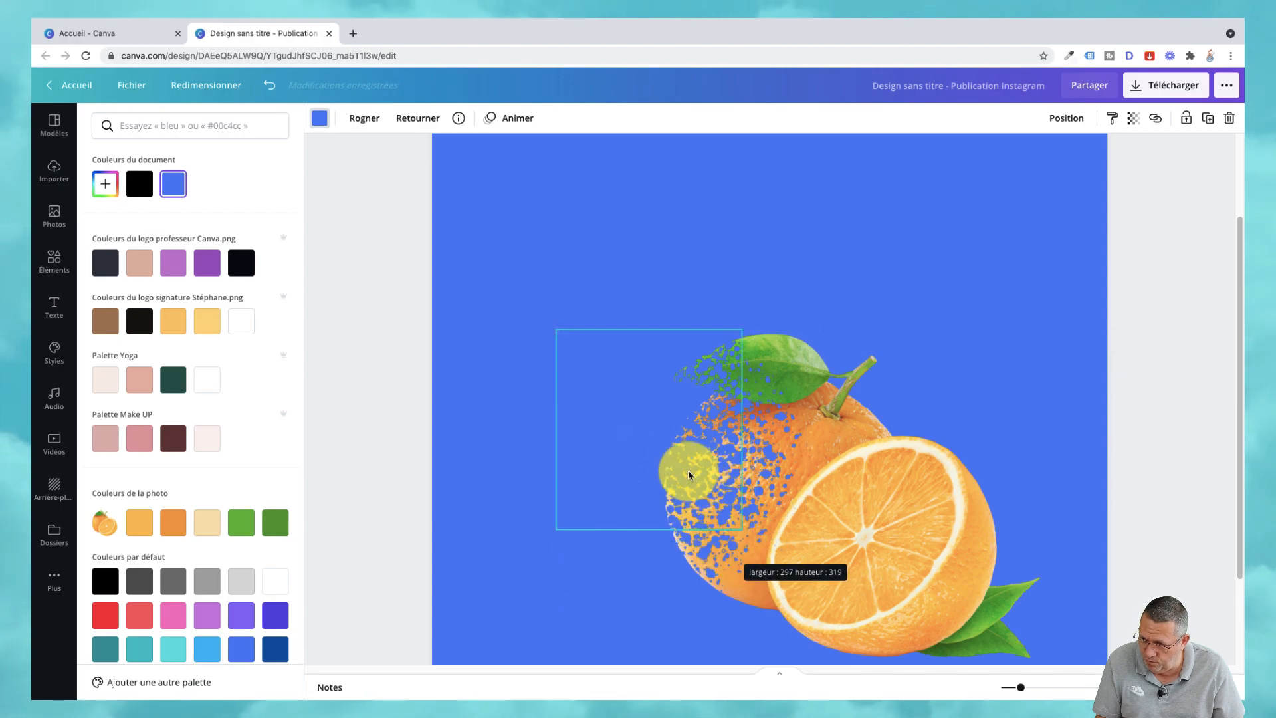
{"action": "left_click_drag", "start_coordinate": [700, 490], "coordinate": [706, 460]}
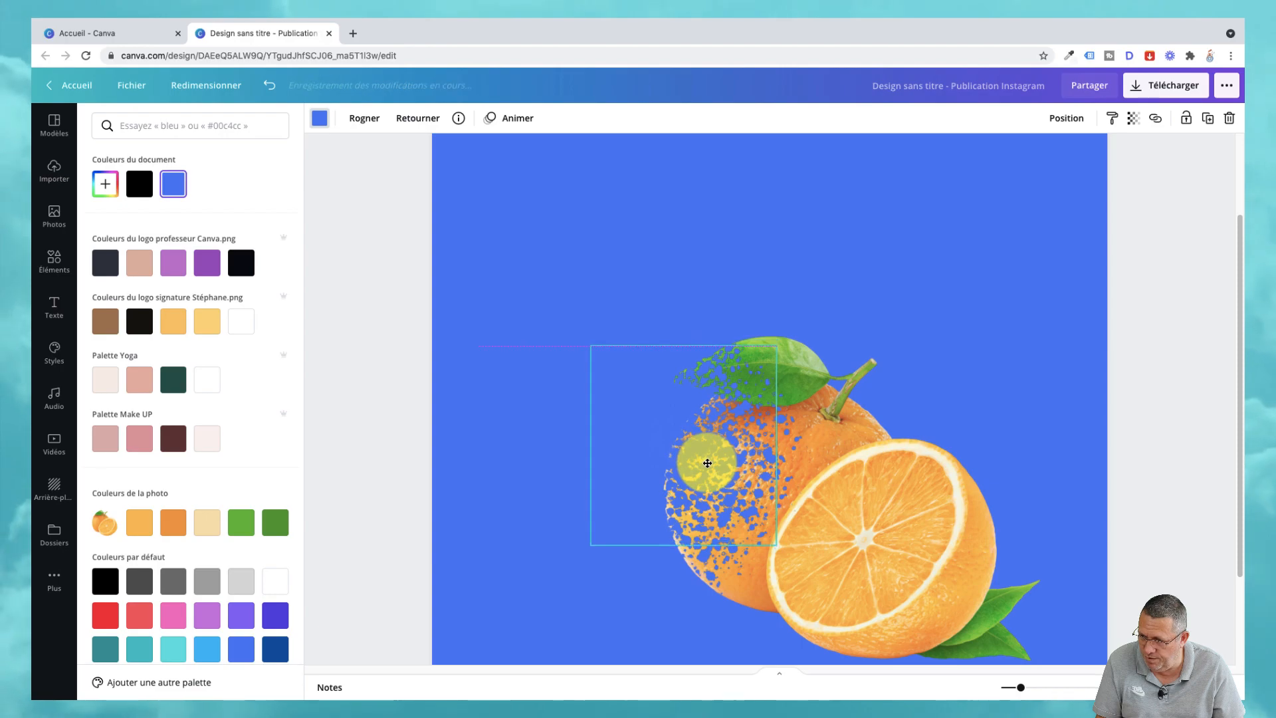
{"action": "left_click_drag", "start_coordinate": [721, 535], "coordinate": [632, 455]}
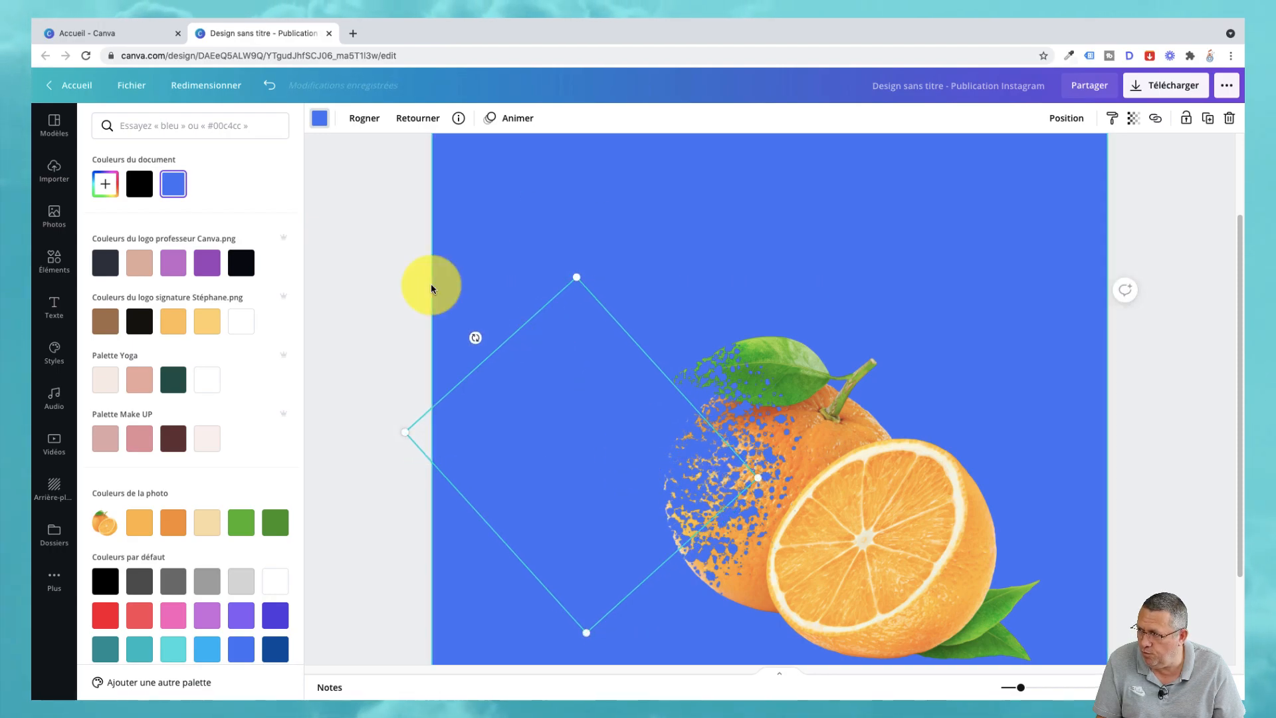
Insert another fine black splatter, place it over the orange's left edge and recolor it to the background's blue.
{"action": "left_click", "coordinate": [658, 251]}
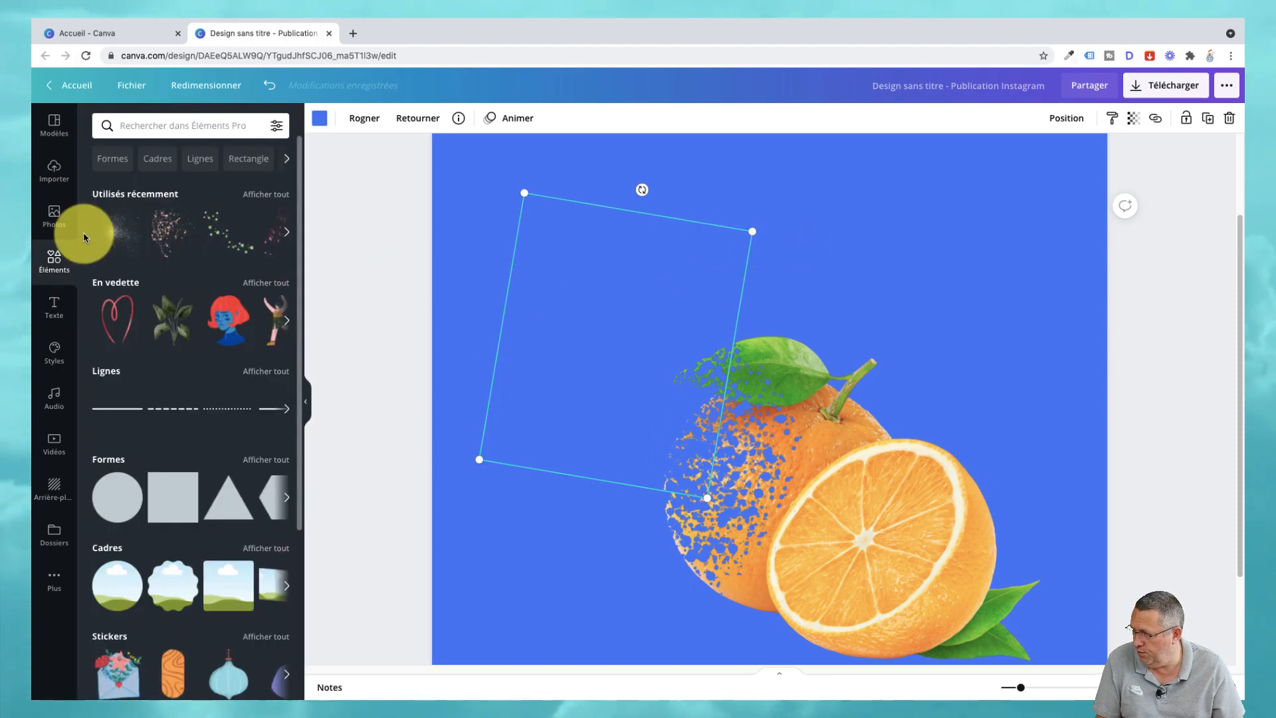
{"action": "left_click", "coordinate": [113, 232]}
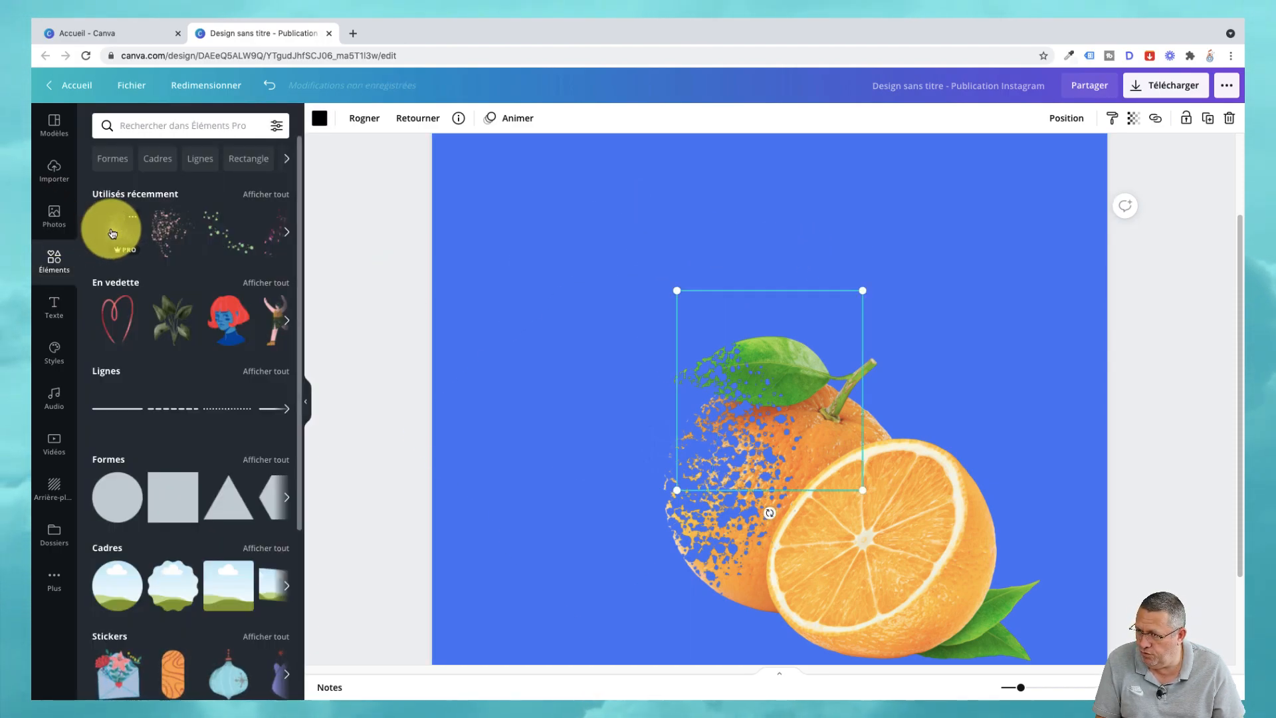
{"action": "left_click_drag", "start_coordinate": [785, 402], "coordinate": [704, 485]}
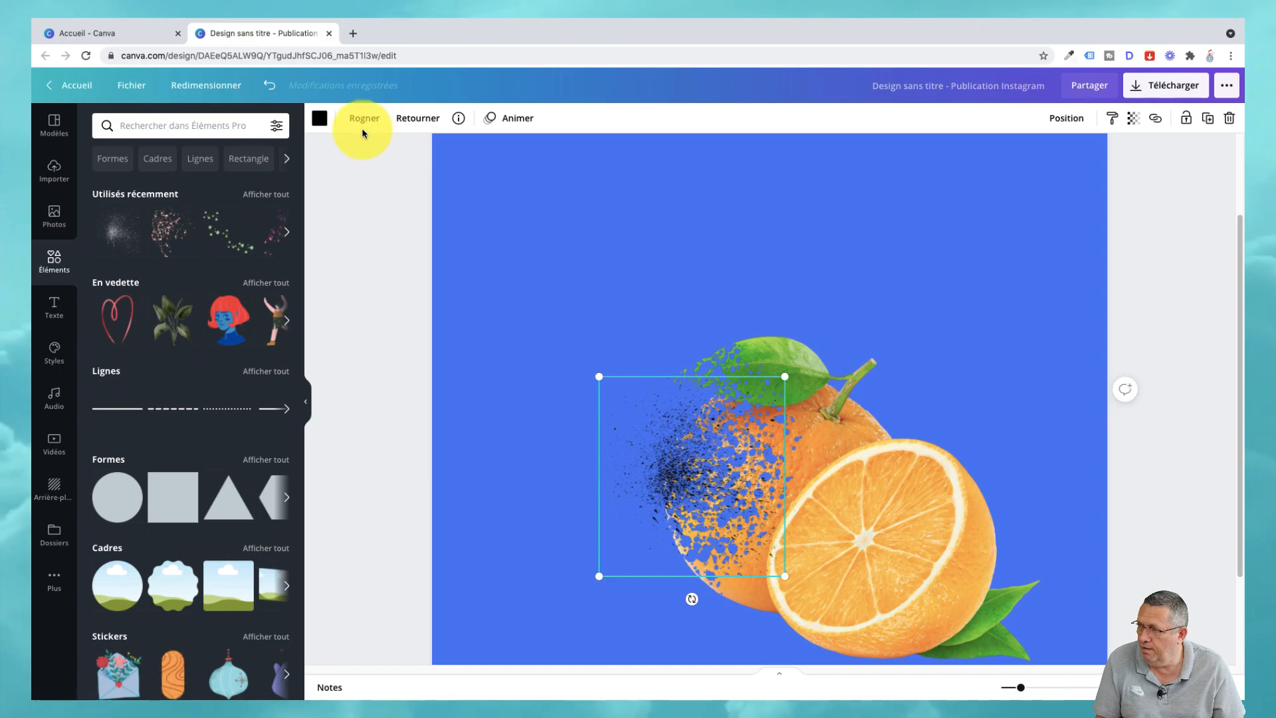
{"action": "left_click", "coordinate": [320, 118]}
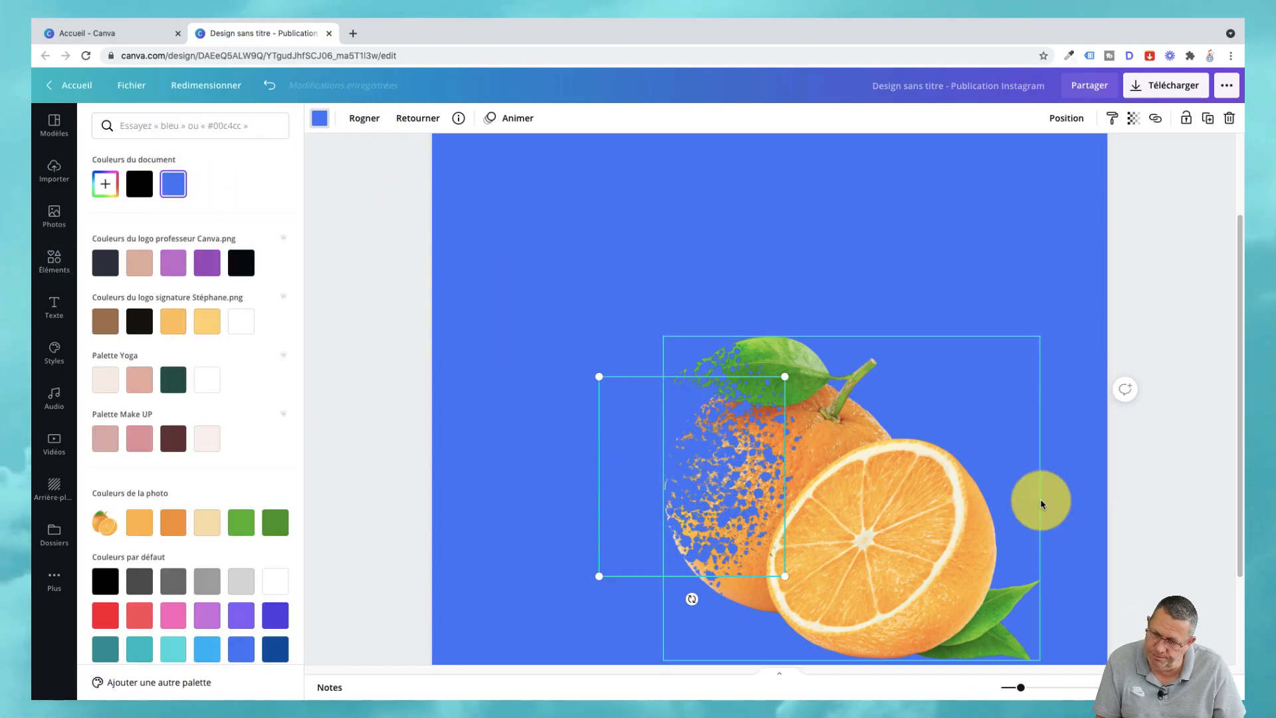
Insert the pink dotted splatter from the recently used elements, rotate and shrink it, and fit it against the orange's eroded left edge.
{"action": "mouse_move", "coordinate": [1021, 687]}
{"action": "left_mouse_down"}
{"action": "mouse_move", "coordinate": [1041, 690]}
{"action": "mouse_move", "coordinate": [1015, 696]}
{"action": "left_mouse_up"}
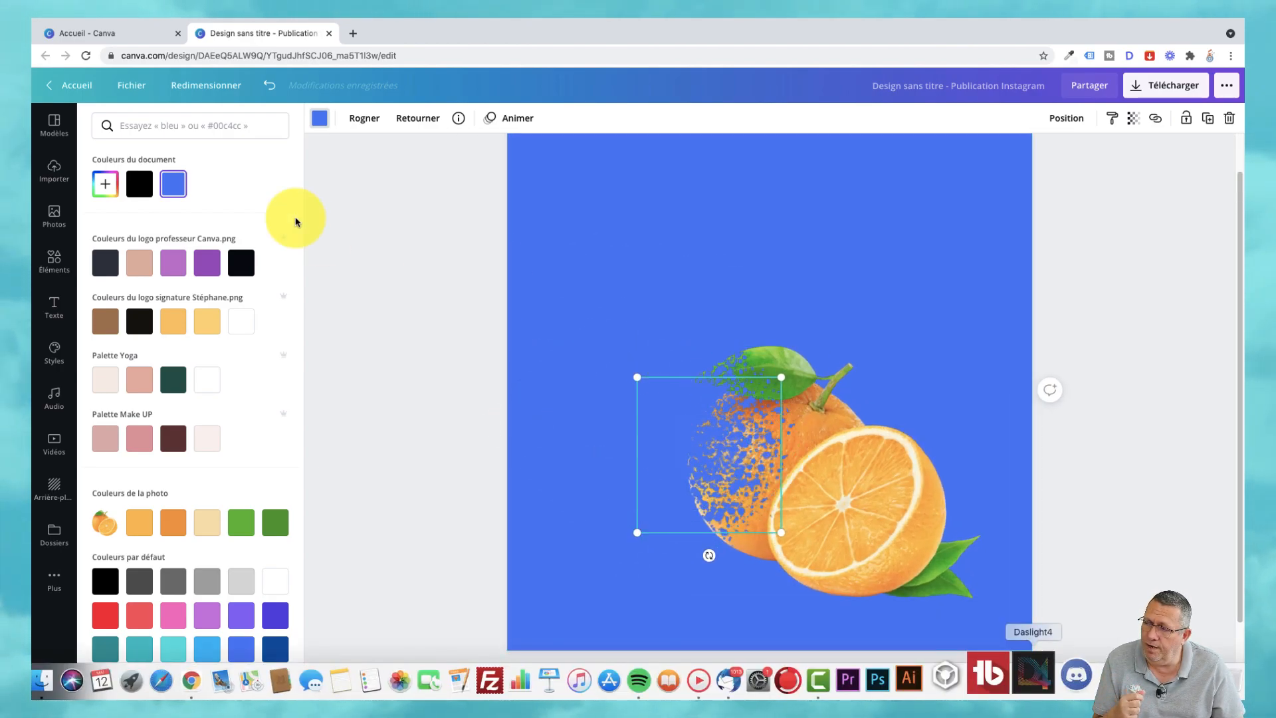
{"action": "left_click", "coordinate": [56, 262]}
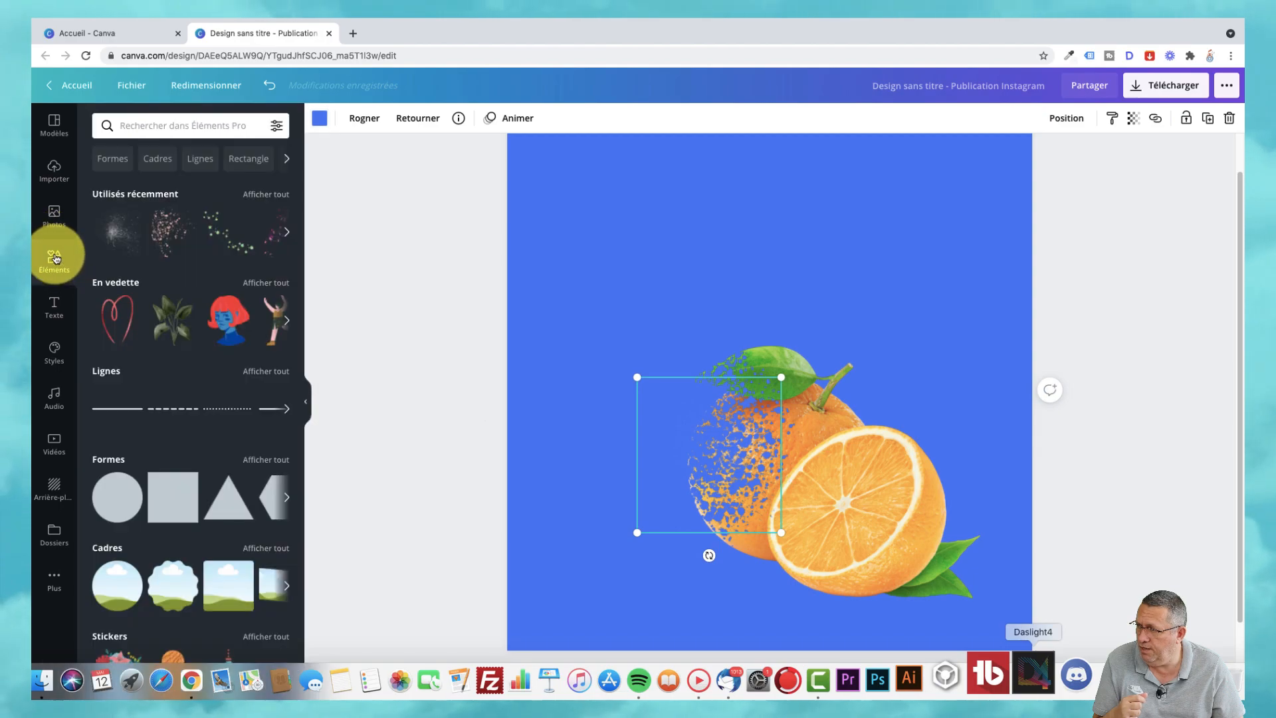
{"action": "left_click", "coordinate": [162, 232]}
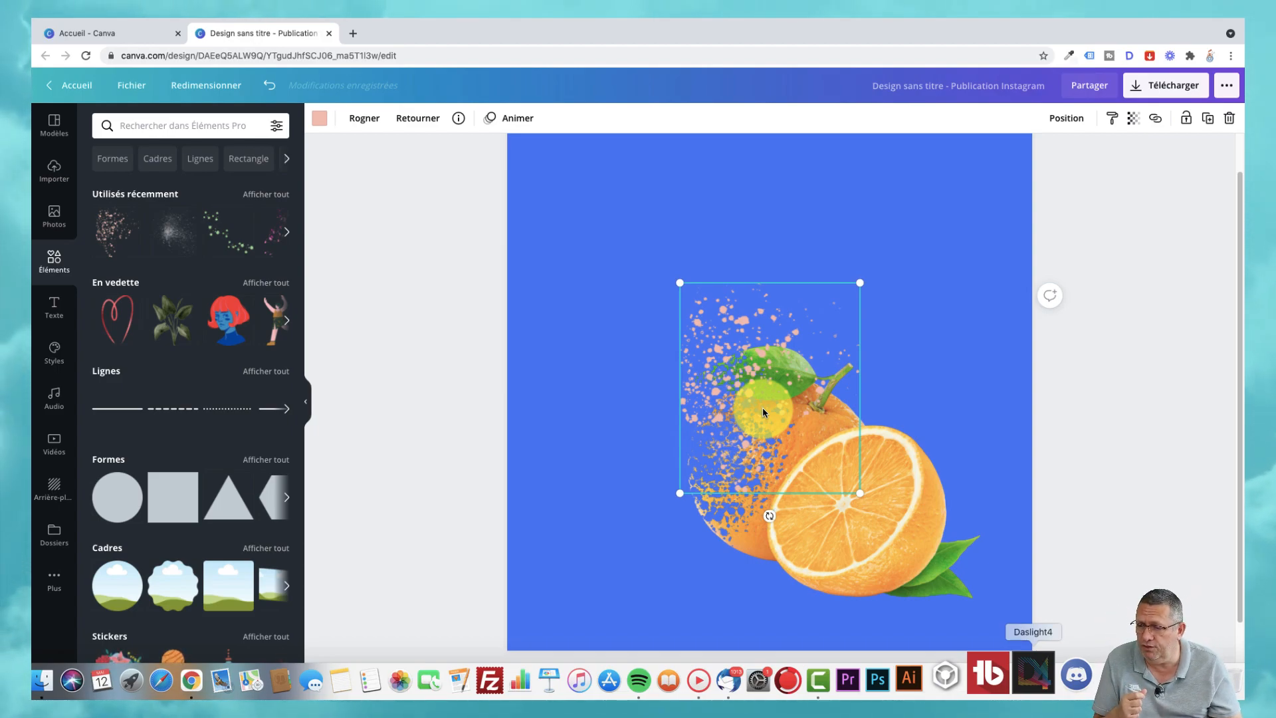
{"action": "left_click_drag", "start_coordinate": [769, 516], "coordinate": [853, 487]}
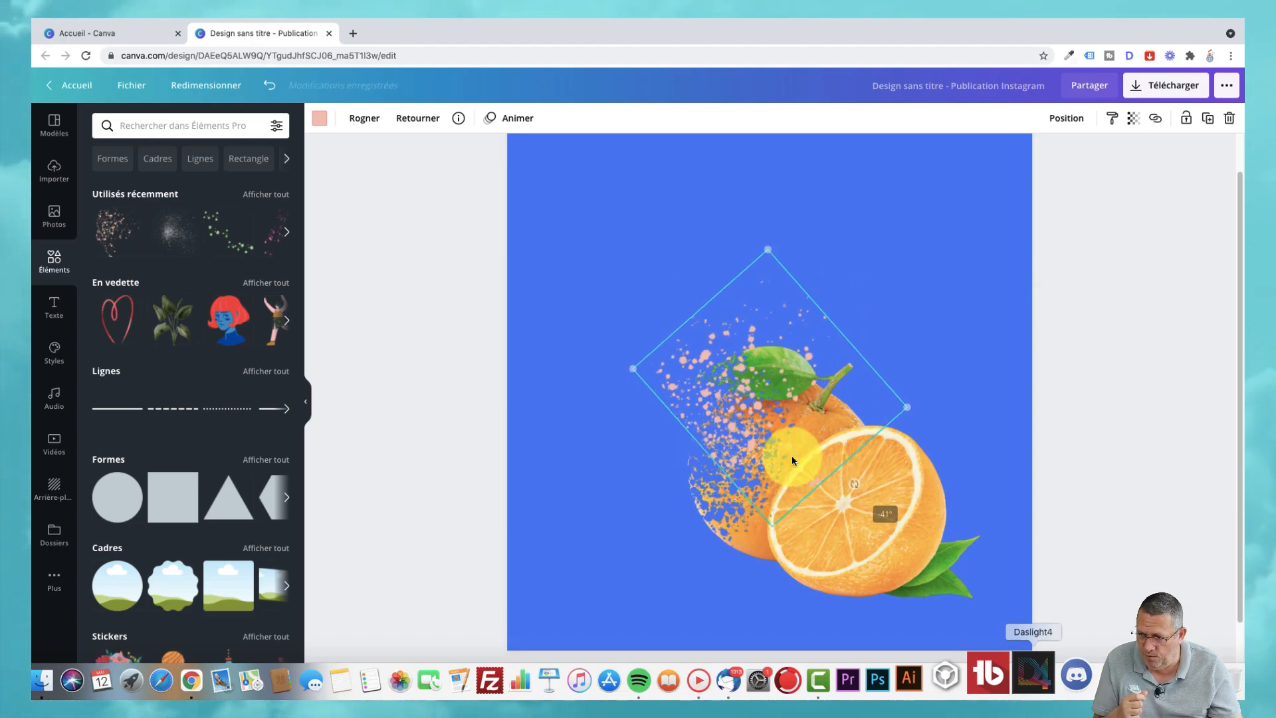
{"action": "left_click_drag", "start_coordinate": [746, 456], "coordinate": [718, 452]}
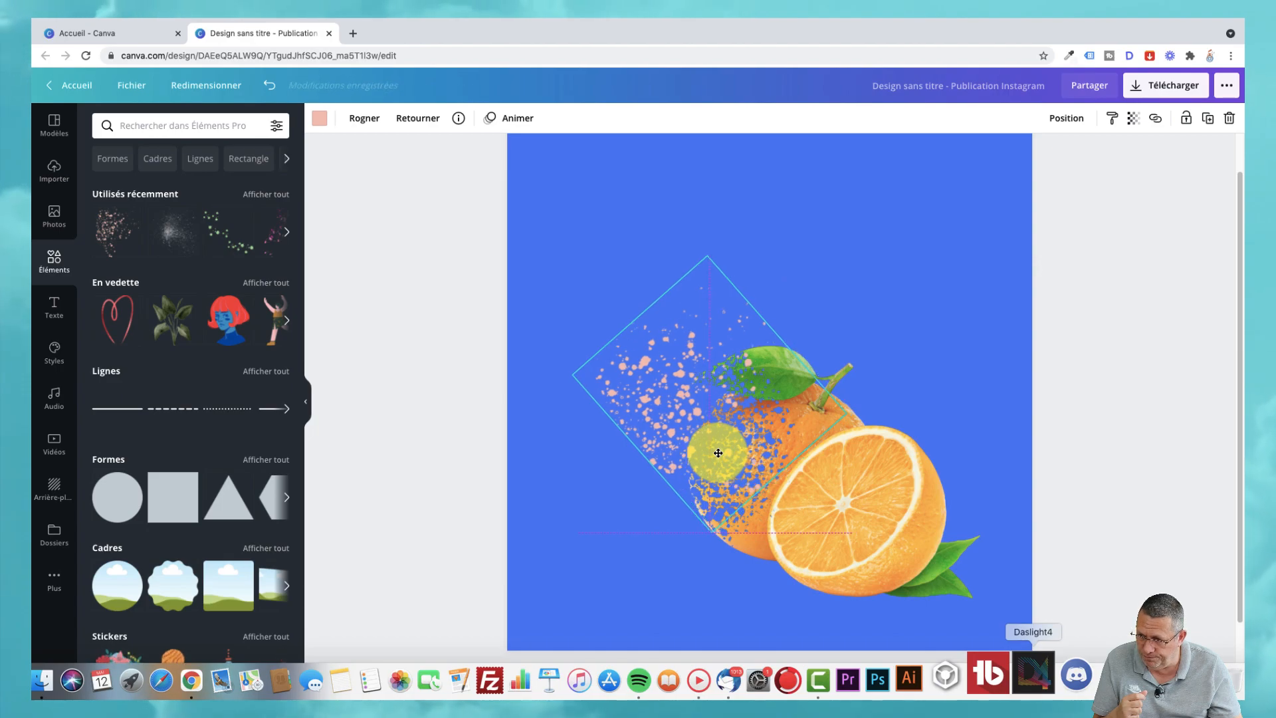
{"action": "left_click_drag", "start_coordinate": [707, 261], "coordinate": [709, 336]}
{"action": "left_click_drag", "start_coordinate": [692, 421], "coordinate": [693, 431]}
{"action": "left_click_drag", "start_coordinate": [767, 507], "coordinate": [783, 521]}
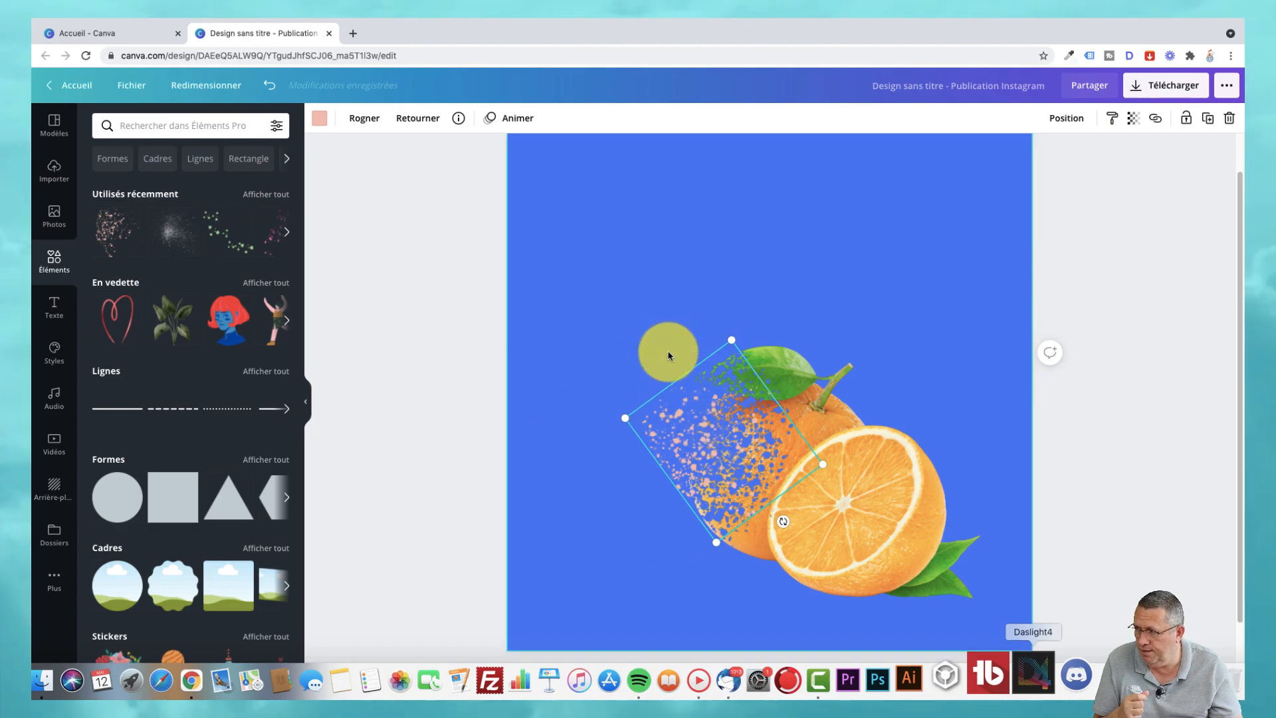
Recolor the pink splatter with the photo palette's light orange, then place a smaller copy up and left of it.
{"action": "left_click", "coordinate": [324, 121]}
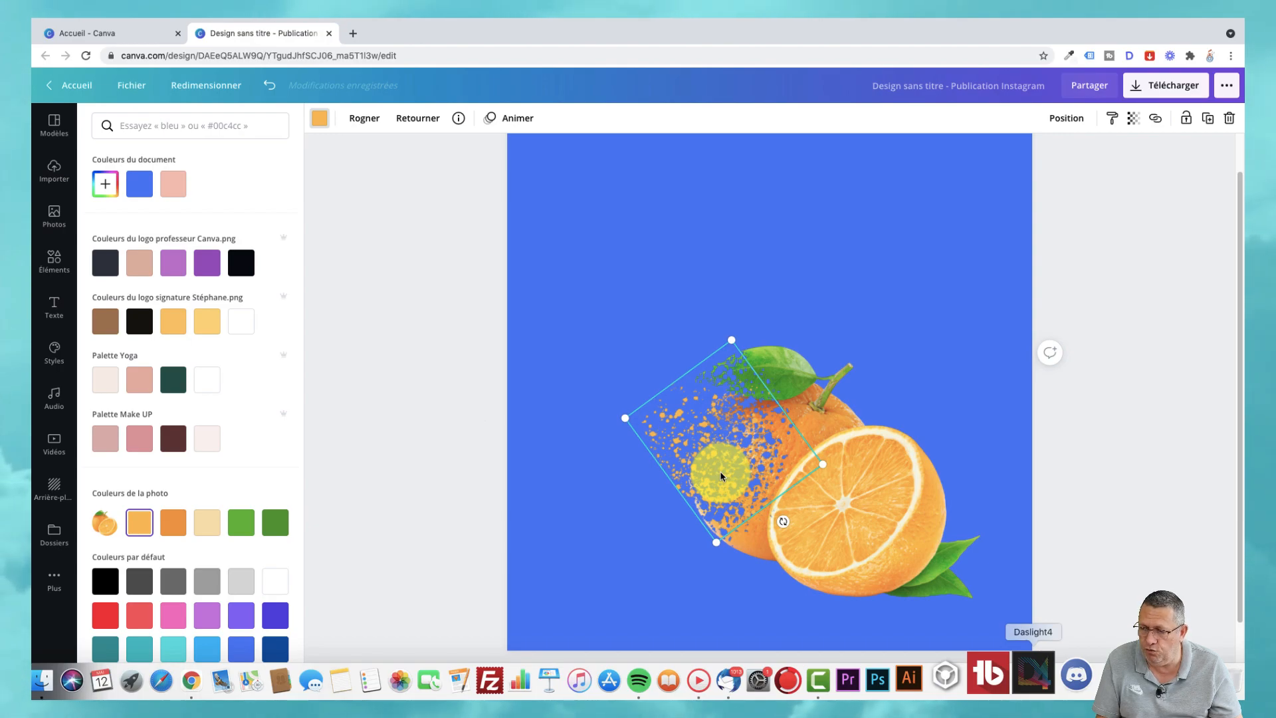
{"action": "left_click_drag", "start_coordinate": [721, 476], "coordinate": [701, 413]}
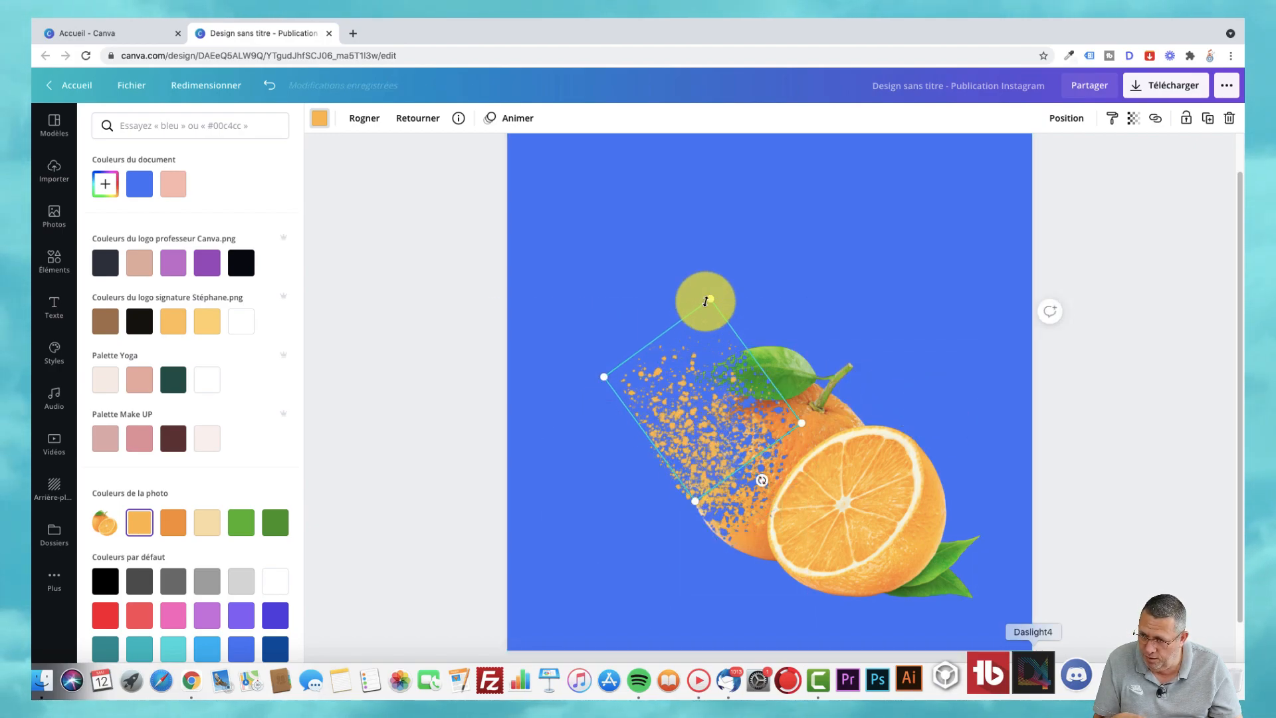
{"action": "left_click_drag", "start_coordinate": [709, 296], "coordinate": [670, 340]}
{"action": "left_click_drag", "start_coordinate": [672, 344], "coordinate": [671, 344]}
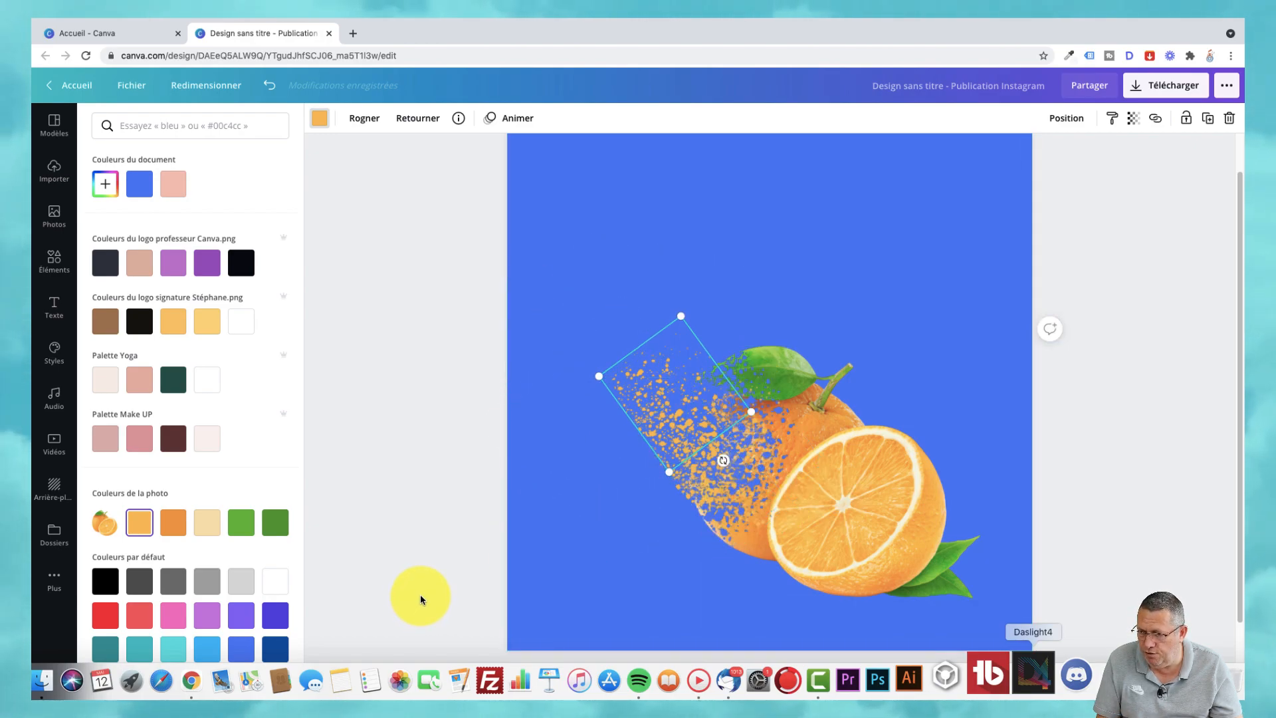
Paste another light orange splatter, shrink it further and place it at the upper left end of the particle trail.
{"action": "key", "text": "super+v"}
{"action": "left_click_drag", "start_coordinate": [737, 461], "coordinate": [742, 424]}
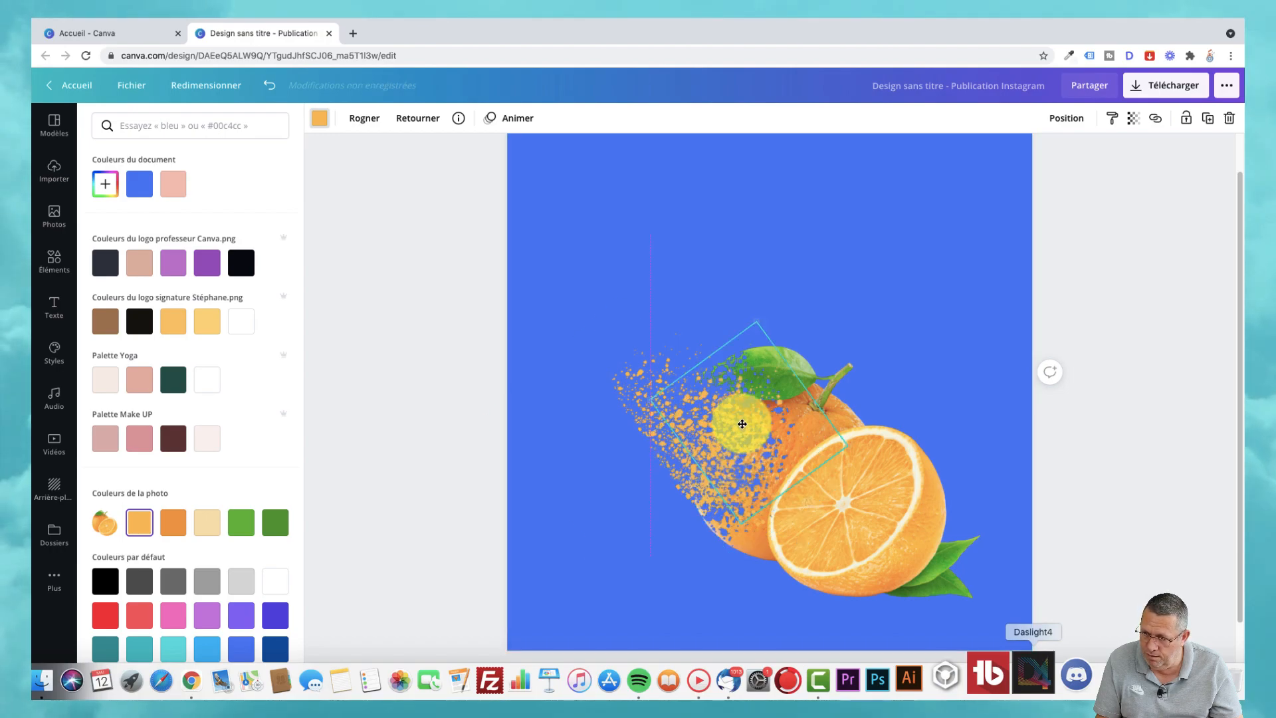
{"action": "left_click_drag", "start_coordinate": [756, 322], "coordinate": [629, 339]}
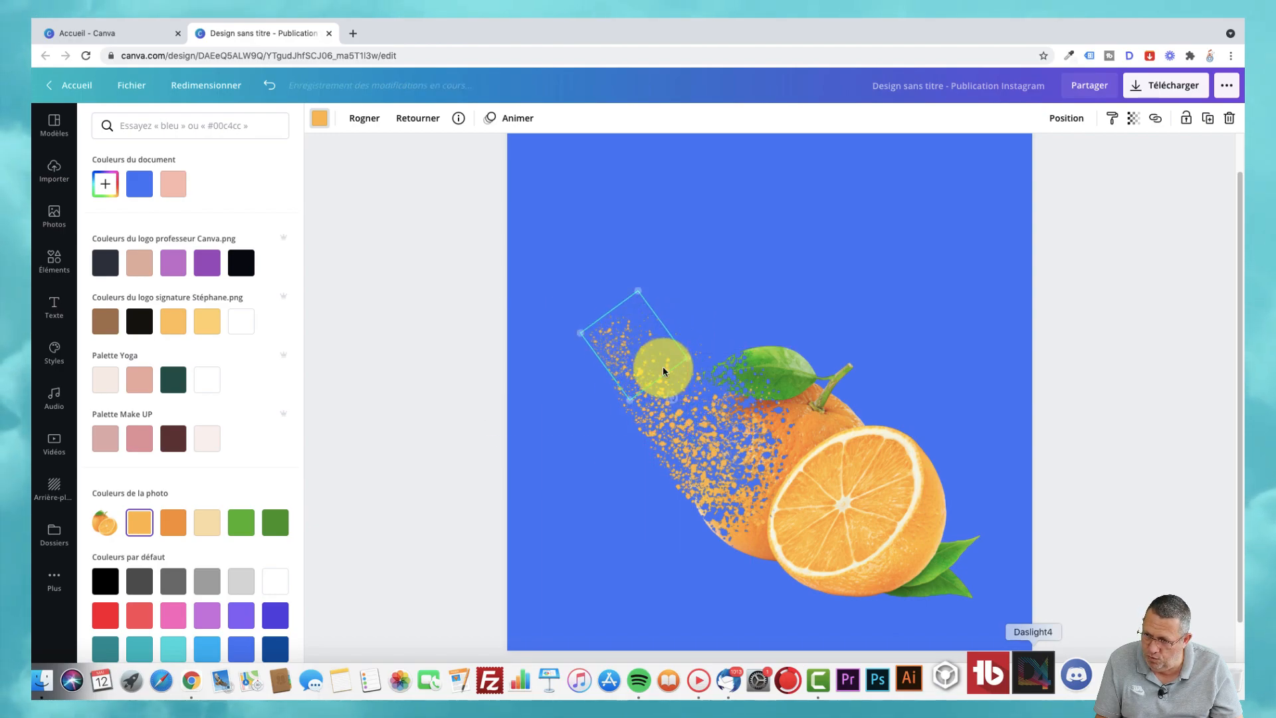
Adjust the small splatter at the trail's upper end and add another light orange copy, rotated, shrunk and placed just above it.
{"action": "left_click_drag", "start_coordinate": [664, 399], "coordinate": [700, 370]}
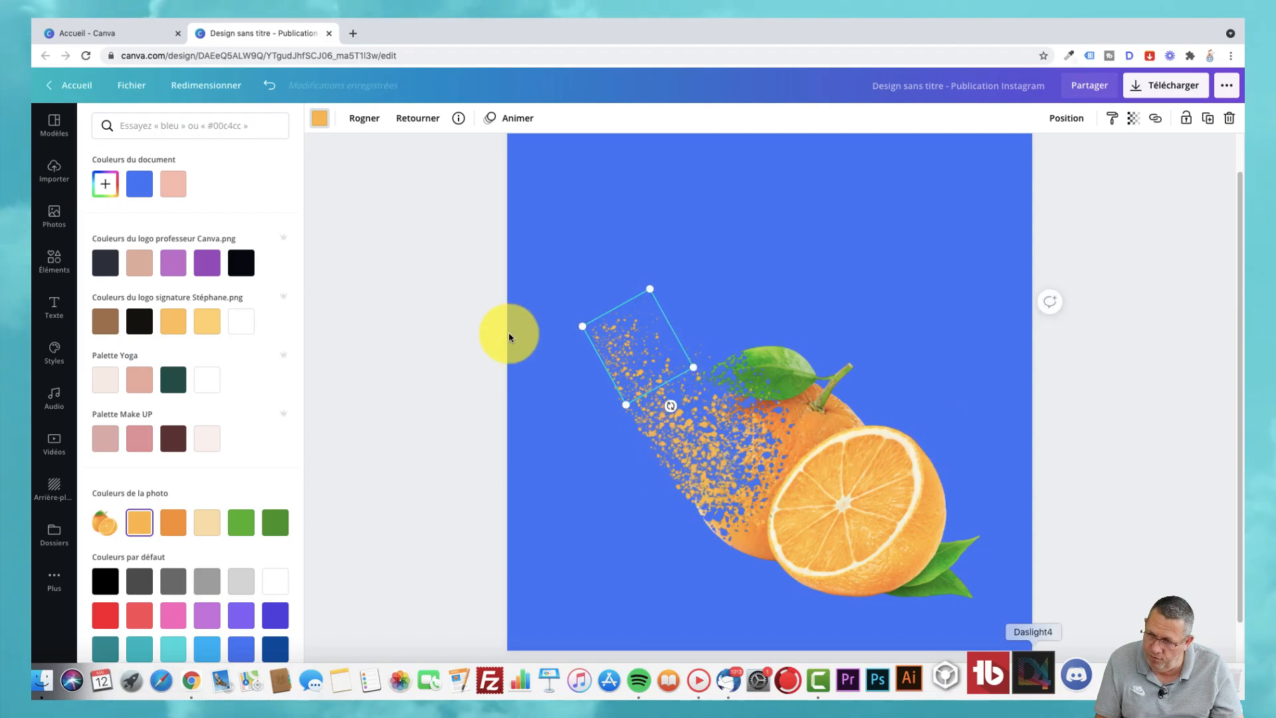
{"action": "key", "text": "super+v"}
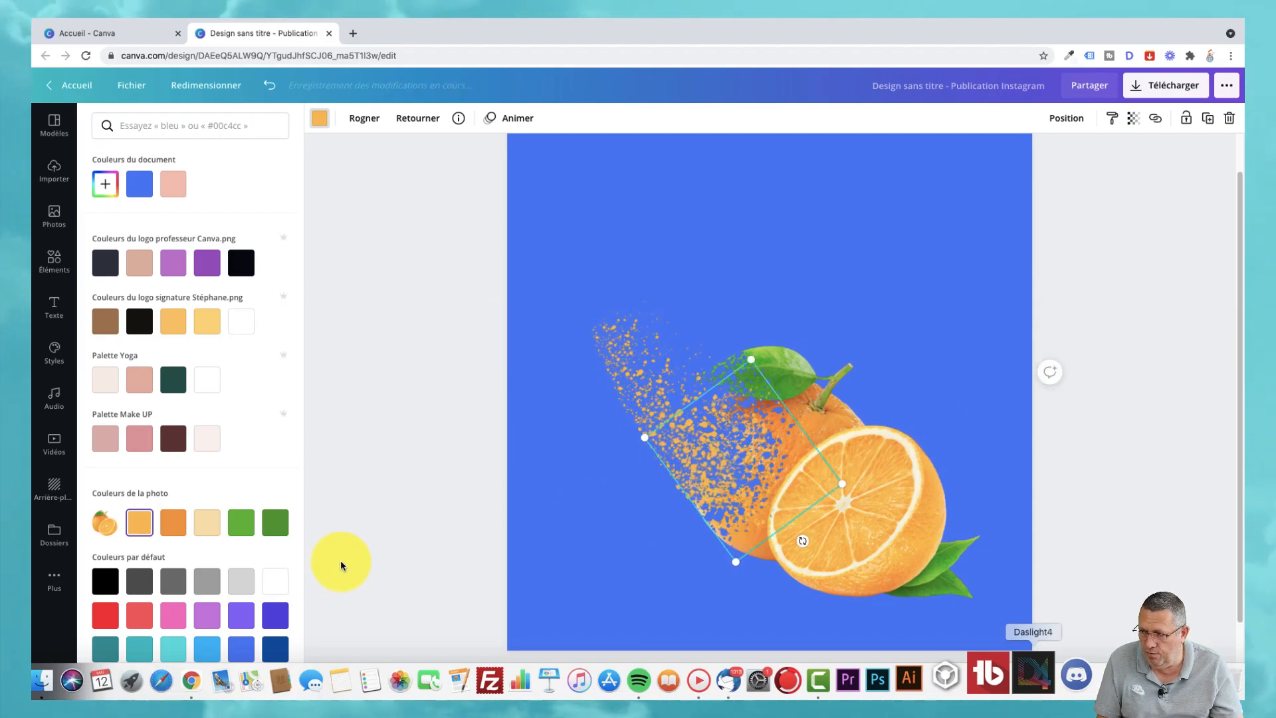
{"action": "left_click_drag", "start_coordinate": [732, 482], "coordinate": [674, 364]}
{"action": "left_click_drag", "start_coordinate": [696, 238], "coordinate": [692, 270]}
{"action": "left_click_drag", "start_coordinate": [737, 426], "coordinate": [615, 292]}
{"action": "left_click_drag", "start_coordinate": [704, 371], "coordinate": [658, 345]}
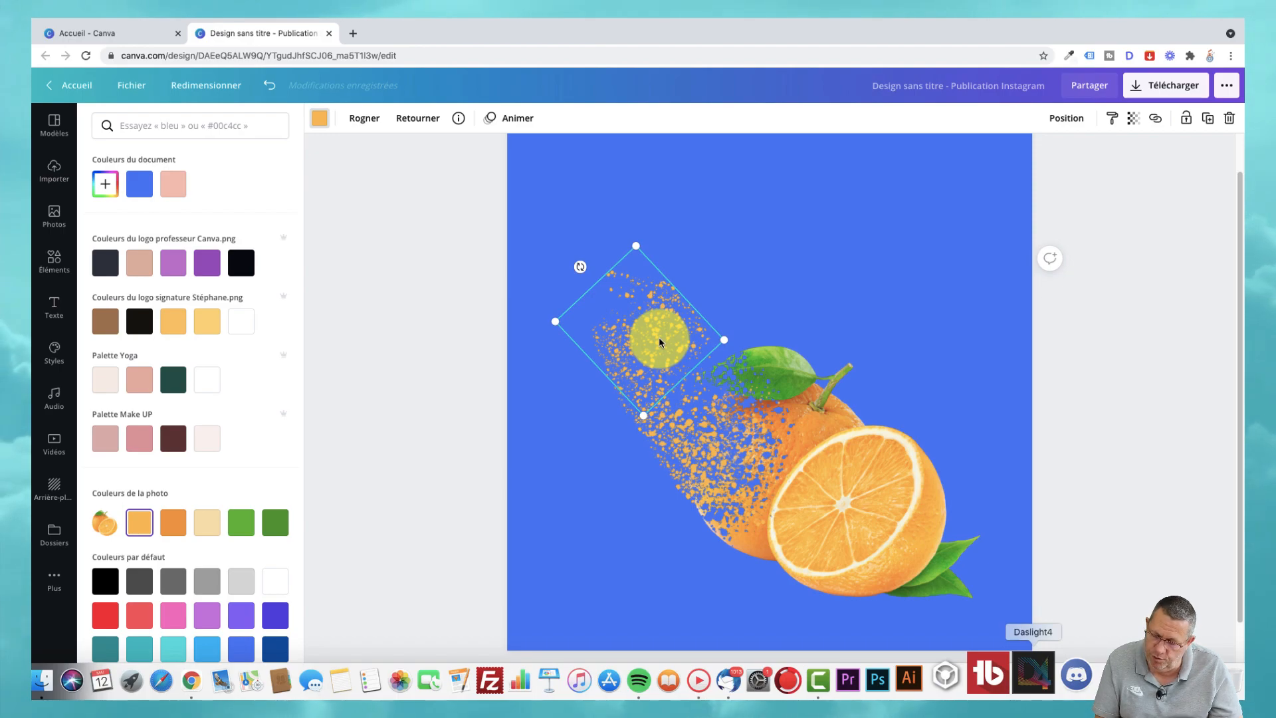
Paste another splatter, recolor it with the photo palette's lighter green, shrink it and place it up and left of the orange's leaf.
{"action": "key", "text": "Tab"}
{"action": "left_click_drag", "start_coordinate": [739, 394], "coordinate": [725, 366]}
{"action": "left_click_drag", "start_coordinate": [720, 288], "coordinate": [721, 289]}
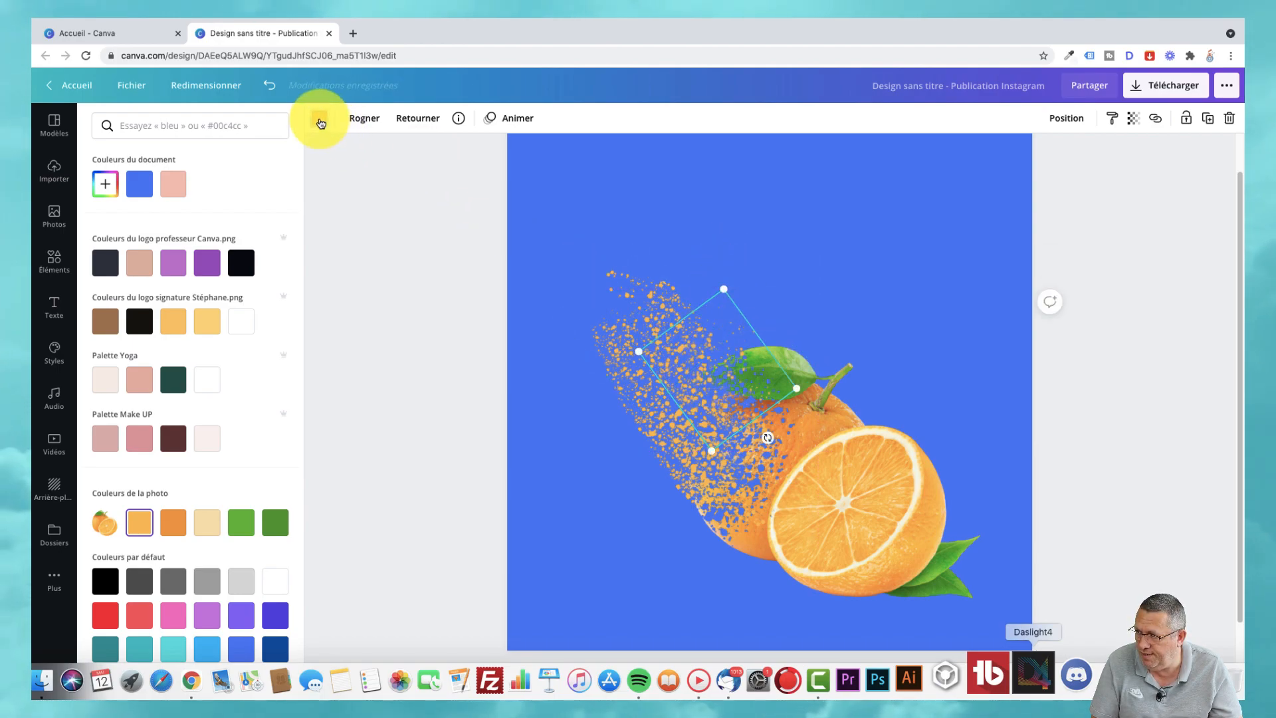
{"action": "left_click", "coordinate": [319, 121]}
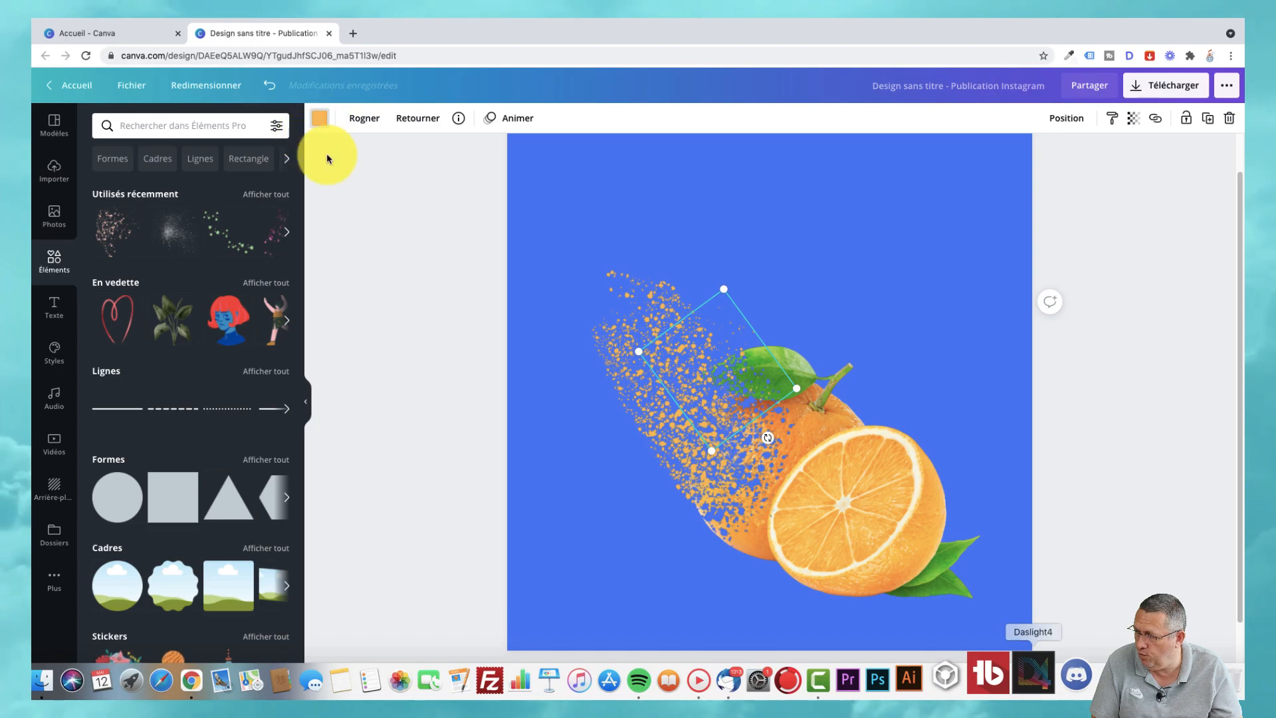
{"action": "left_click", "coordinate": [320, 121]}
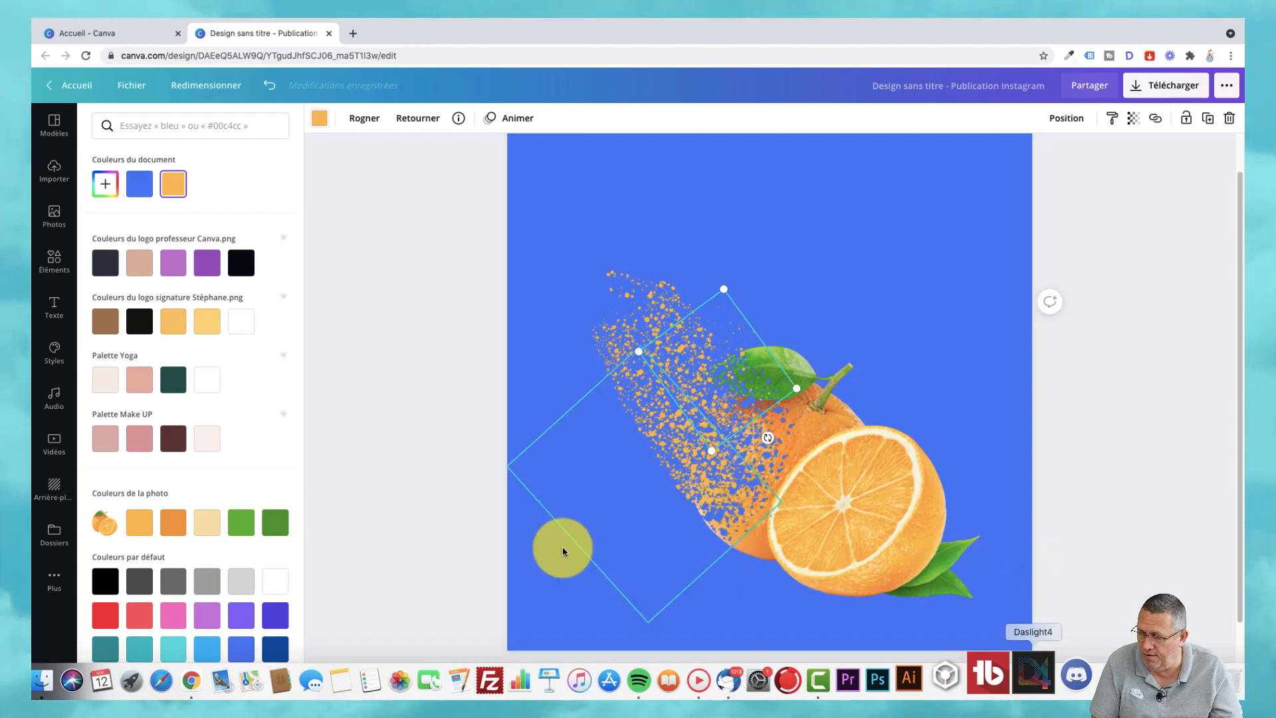
{"action": "left_click", "coordinate": [272, 525]}
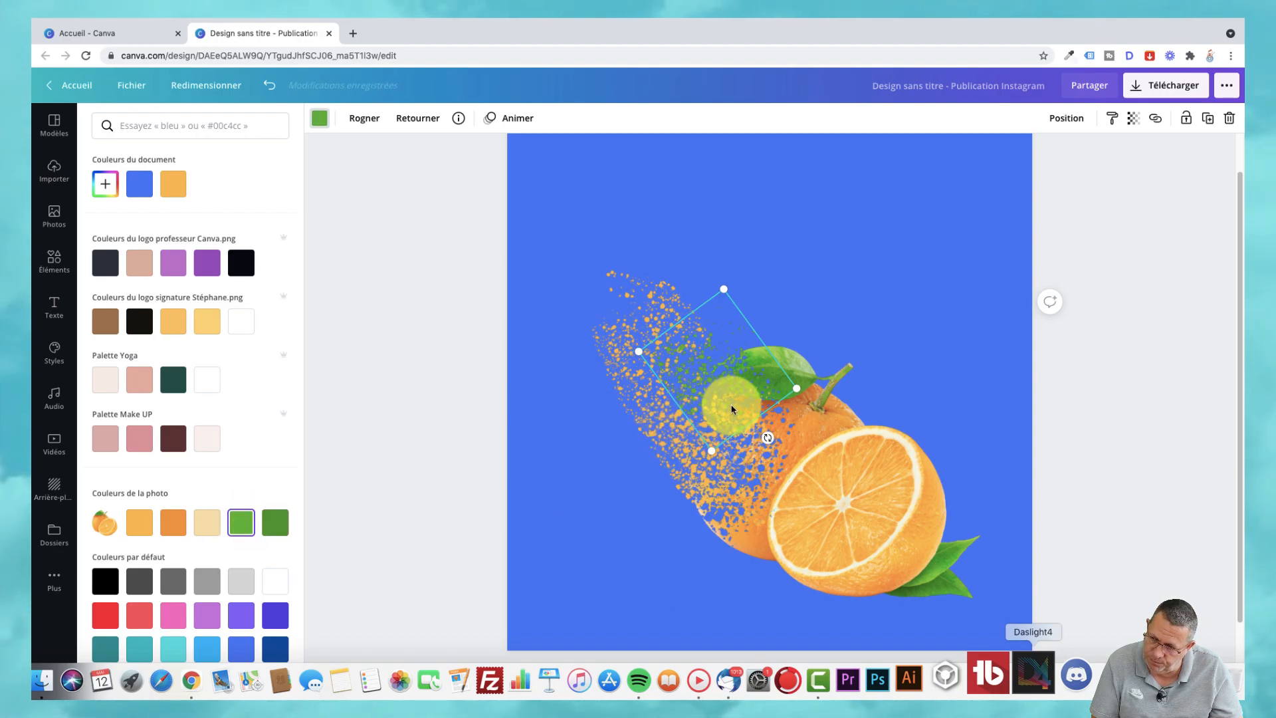
{"action": "left_click_drag", "start_coordinate": [728, 305], "coordinate": [691, 312]}
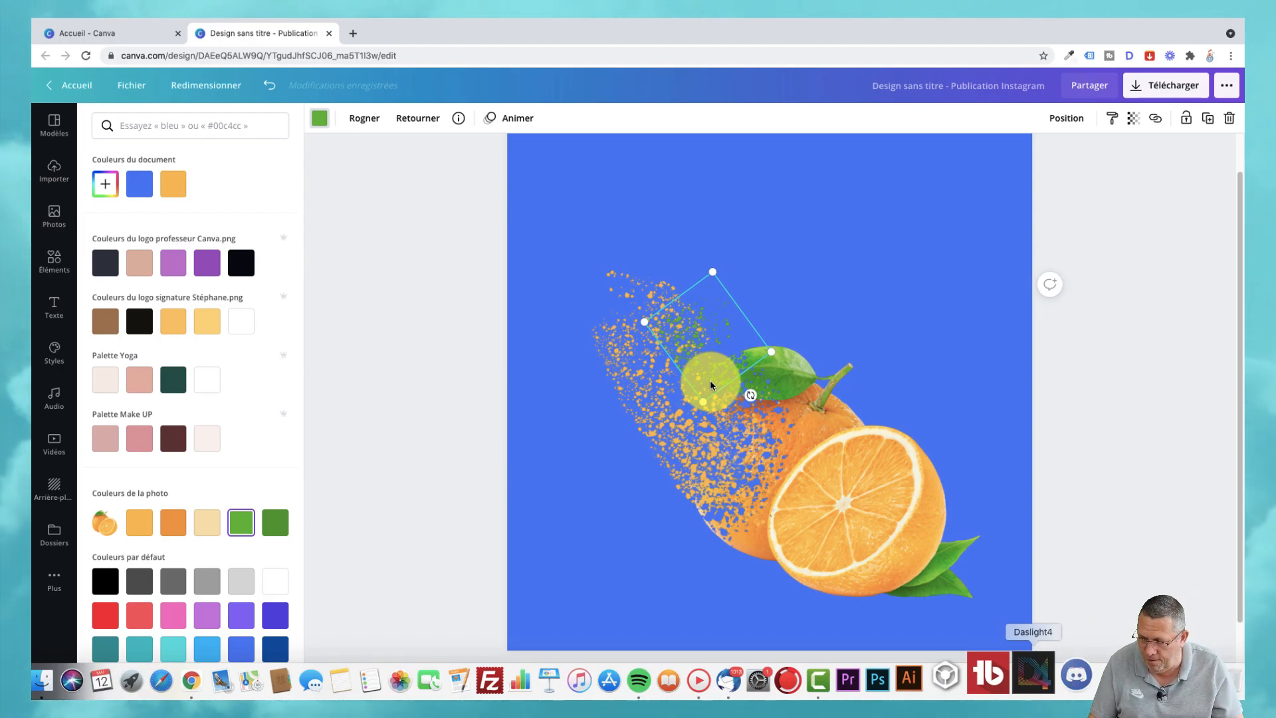
Paste one more splatter, shrink it, recolor it with the same lighter green and fit it against the leaf's eroded left edge.
{"action": "left_click", "coordinate": [712, 420]}
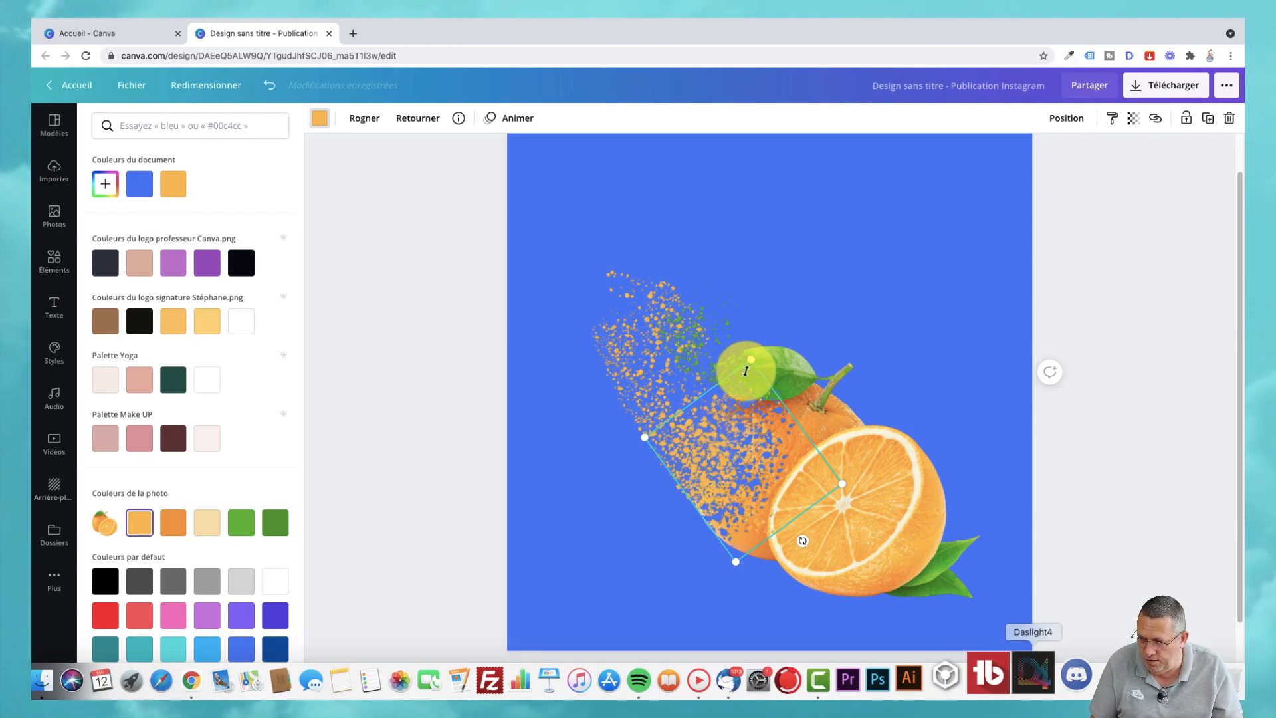
{"action": "left_click_drag", "start_coordinate": [749, 361], "coordinate": [744, 438]}
{"action": "left_click", "coordinate": [241, 530]}
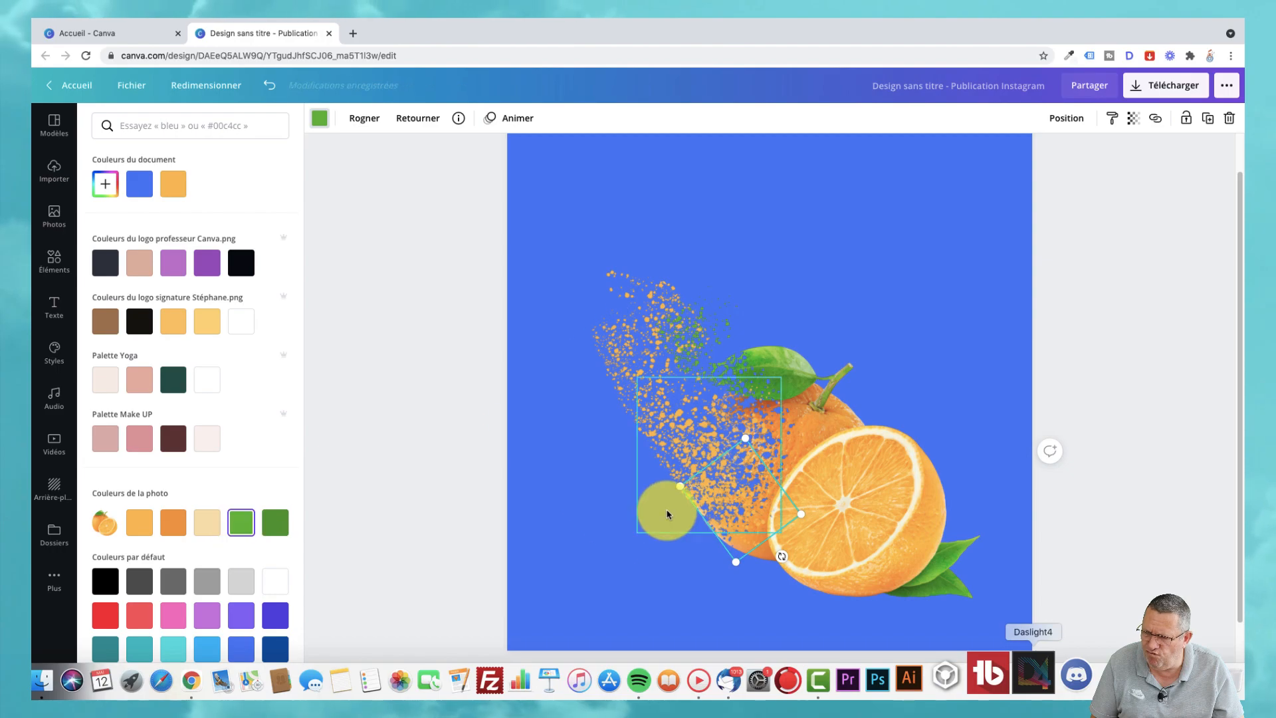
{"action": "left_click_drag", "start_coordinate": [727, 512], "coordinate": [721, 361]}
{"action": "left_click_drag", "start_coordinate": [726, 288], "coordinate": [726, 313]}
Add three more light orange splatter copies, shrink them and spread them over the middle and upper left end of the particle trail.
{"action": "left_click_drag", "start_coordinate": [720, 362], "coordinate": [679, 398]}
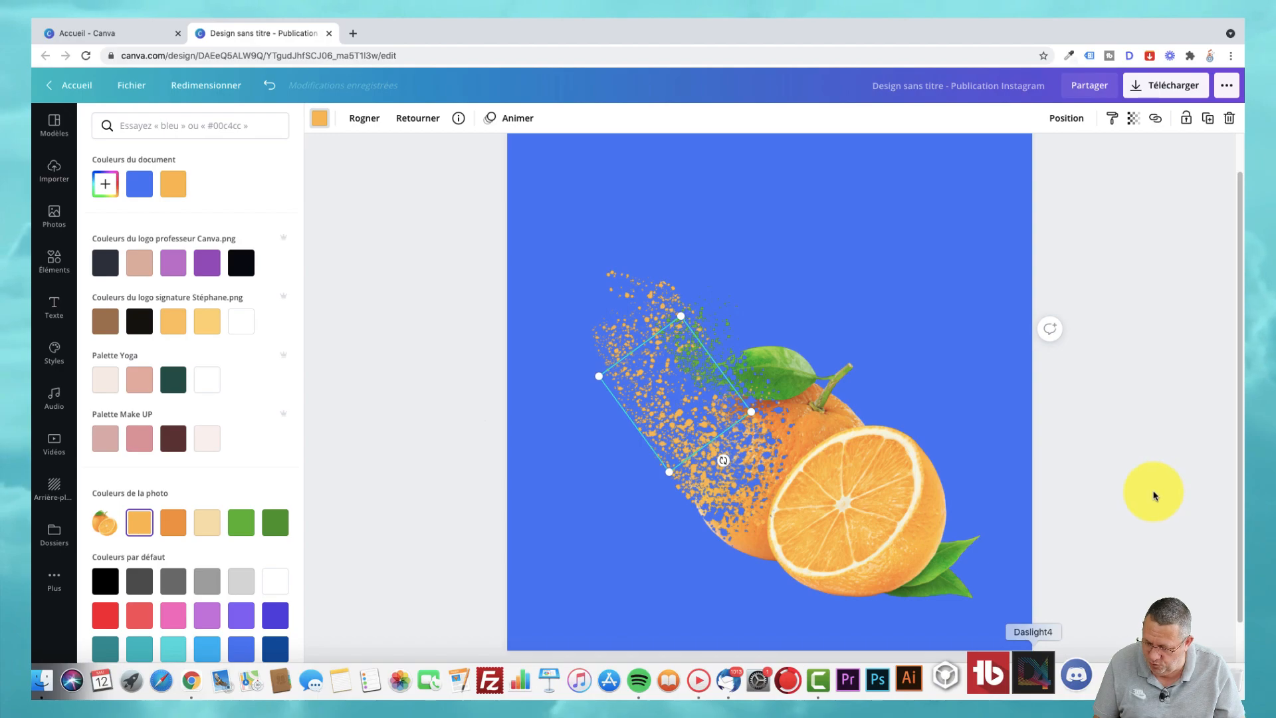
{"action": "key", "text": "super+z"}
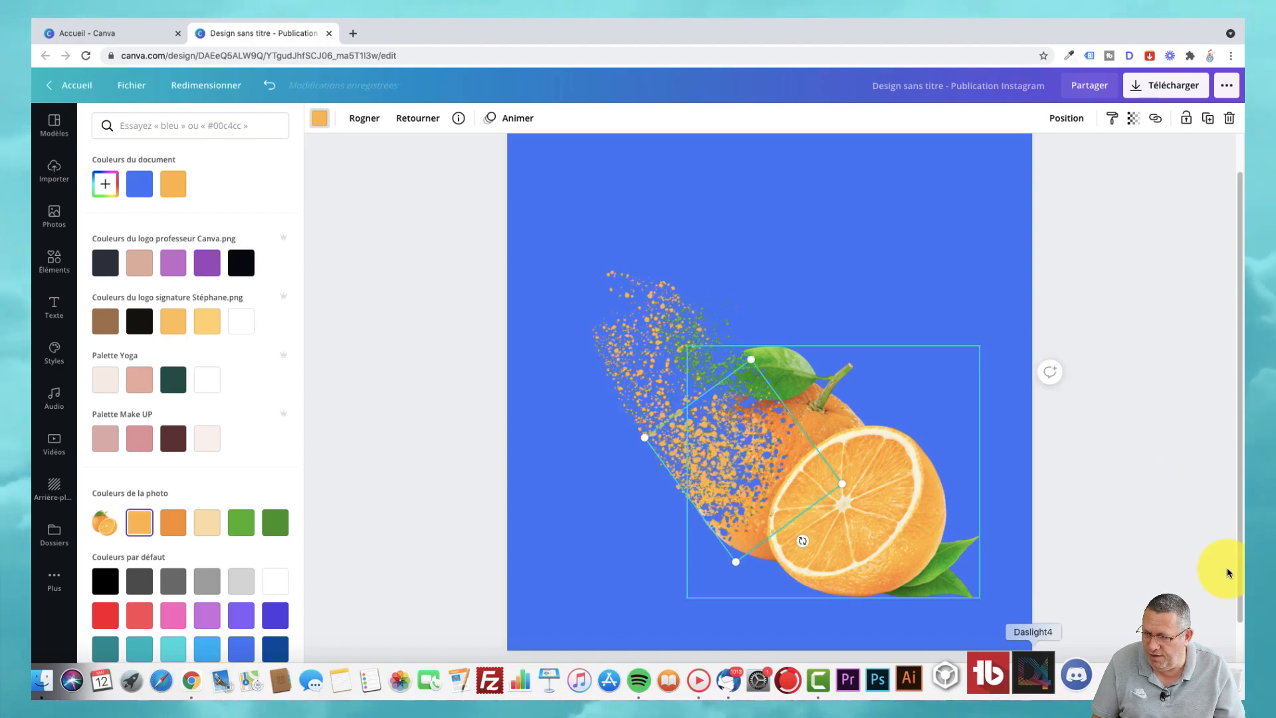
{"action": "left_click_drag", "start_coordinate": [843, 484], "coordinate": [721, 463]}
{"action": "left_click_drag", "start_coordinate": [715, 453], "coordinate": [684, 399]}
{"action": "left_click_drag", "start_coordinate": [610, 336], "coordinate": [649, 312]}
{"action": "key", "text": "Tab"}
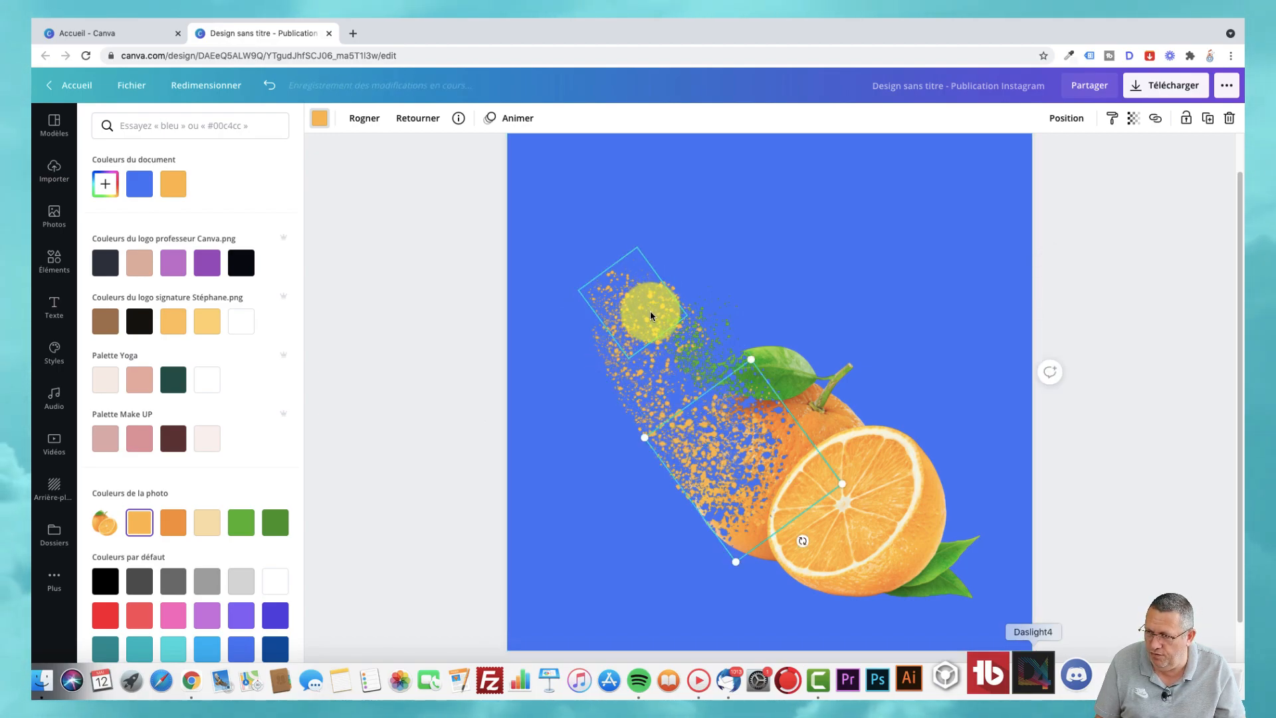
{"action": "left_click_drag", "start_coordinate": [755, 359], "coordinate": [698, 363]}
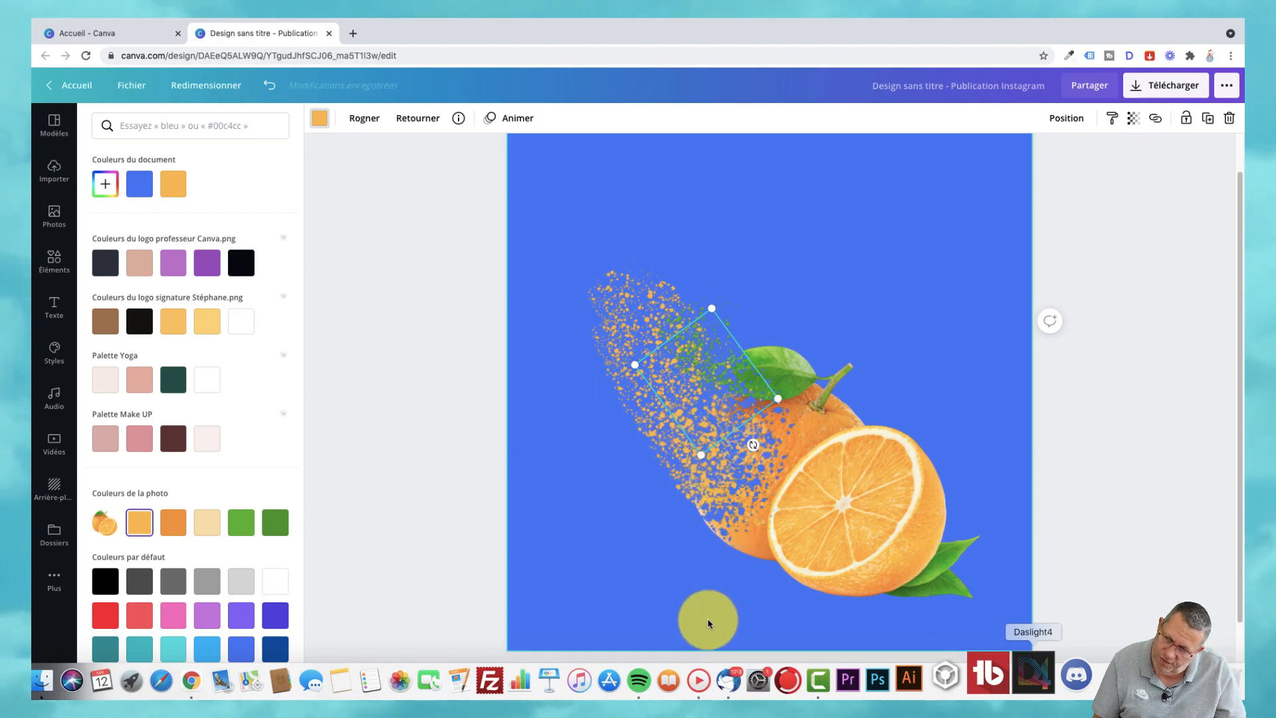
Insert the fine splatter from the recently used elements, tilt it over the trail's upper end and recolor it with the photo palette's light orange.
{"action": "left_click", "coordinate": [54, 258]}
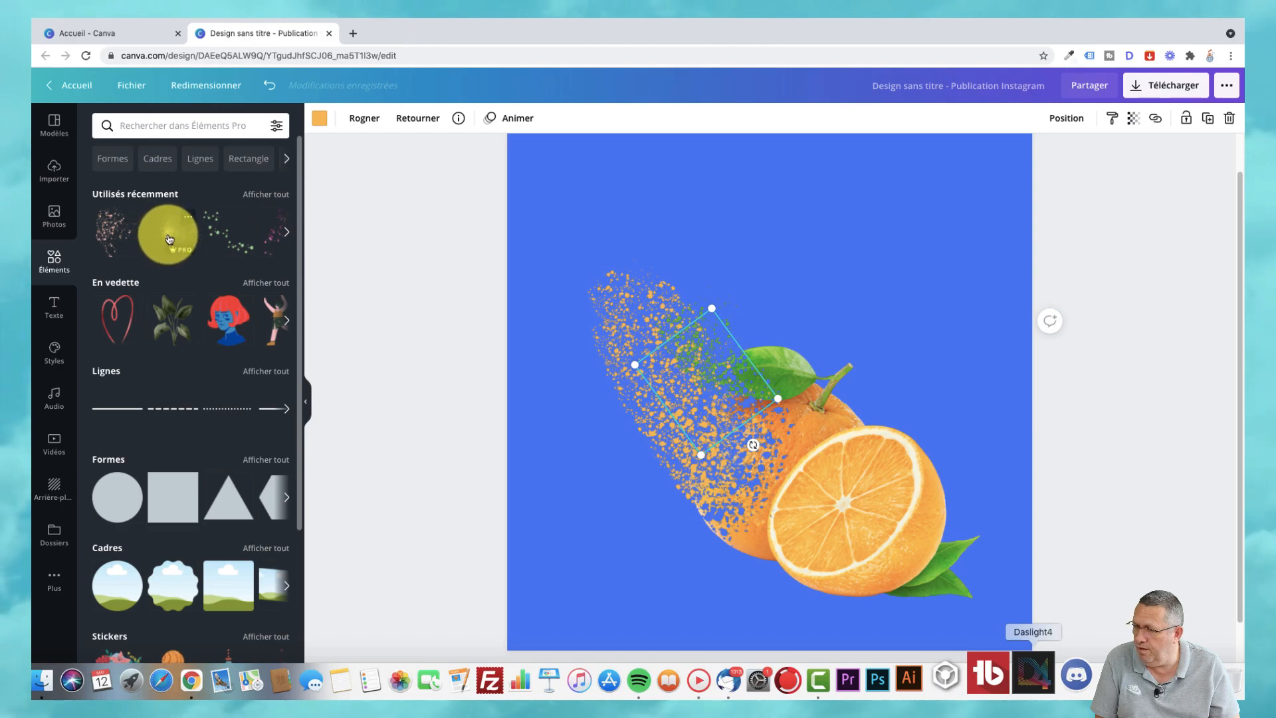
{"action": "left_click_drag", "start_coordinate": [170, 239], "coordinate": [664, 332]}
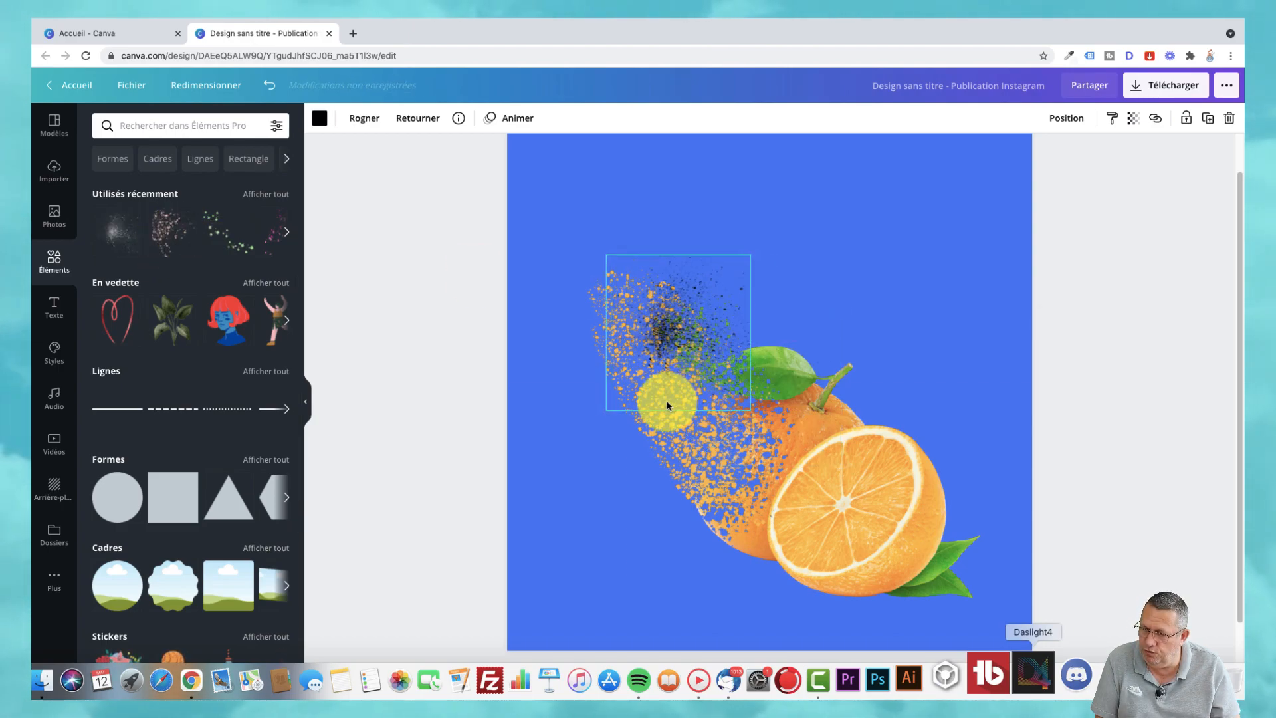
{"action": "left_click_drag", "start_coordinate": [678, 433], "coordinate": [665, 342]}
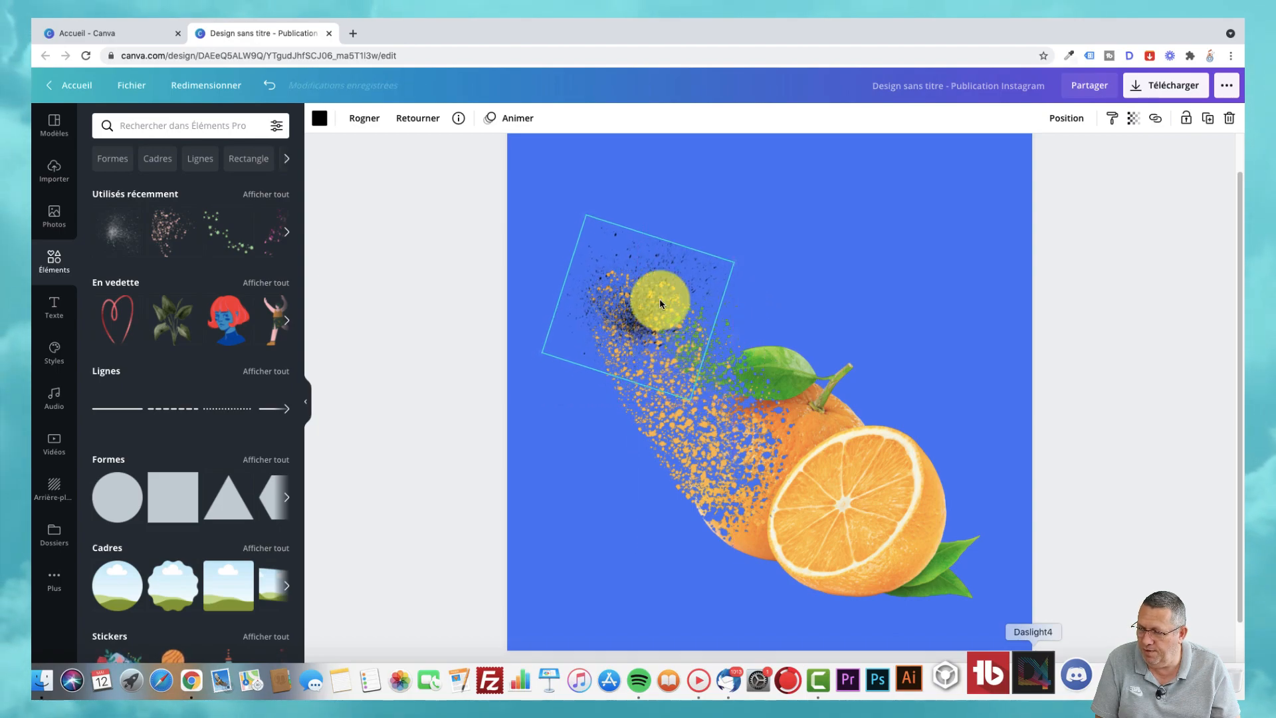
{"action": "left_click", "coordinate": [319, 118]}
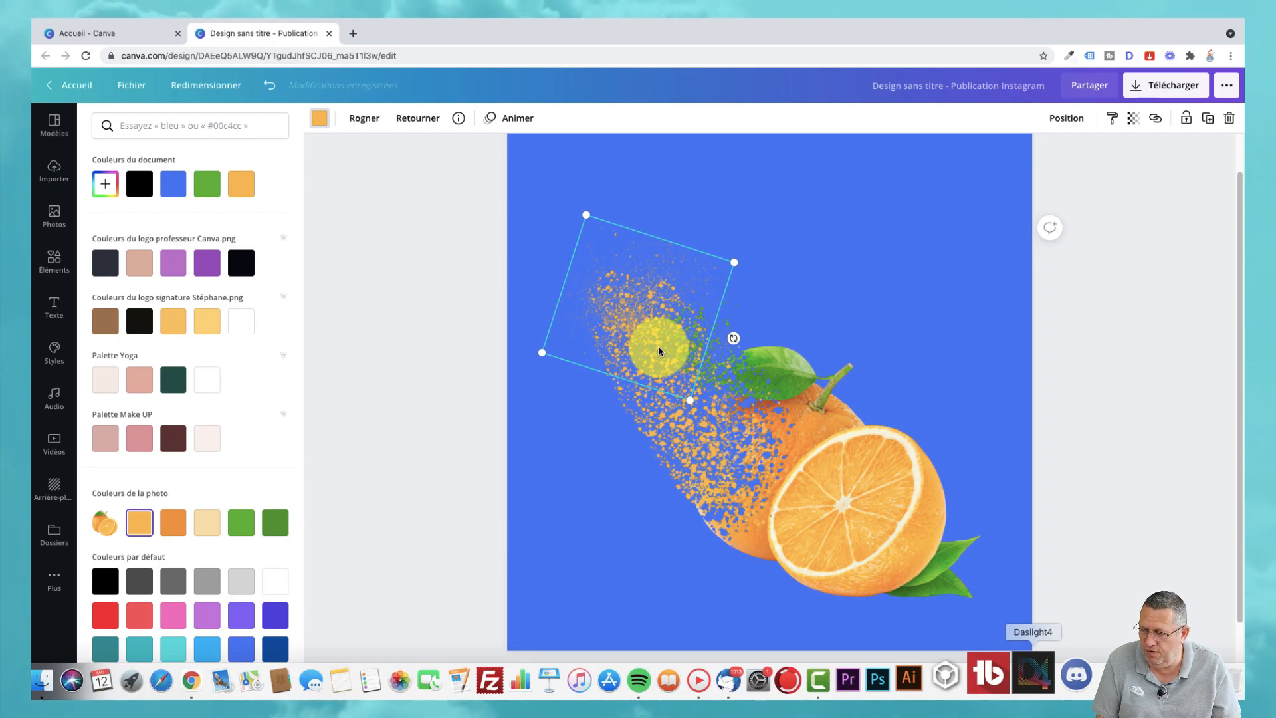
Duplicate the fine splatter, recolor the copy with the photo palette's dark green, shrink it and place it near the trail's upper end.
{"action": "key", "text": "super+d"}
{"action": "mouse_move", "coordinate": [696, 404]}
{"action": "left_mouse_down"}
{"action": "mouse_move", "coordinate": [723, 414]}
{"action": "mouse_move", "coordinate": [718, 399]}
{"action": "left_mouse_up"}
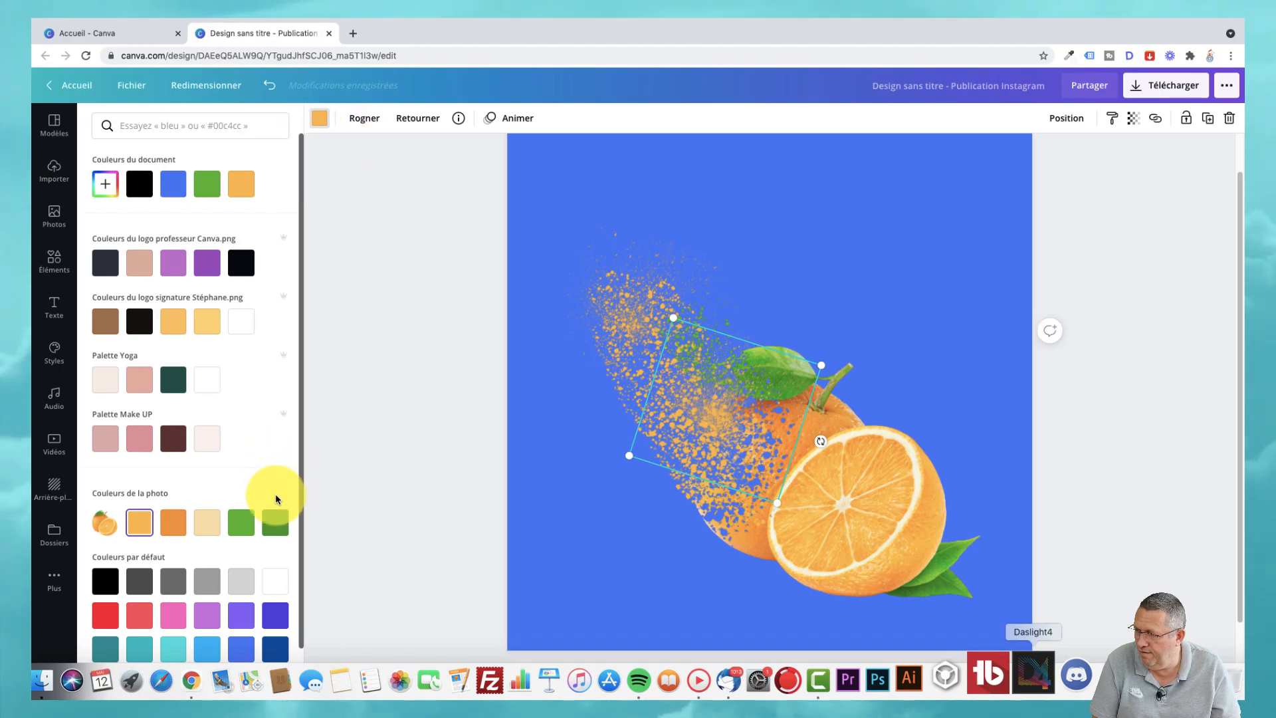
{"action": "left_click", "coordinate": [271, 524]}
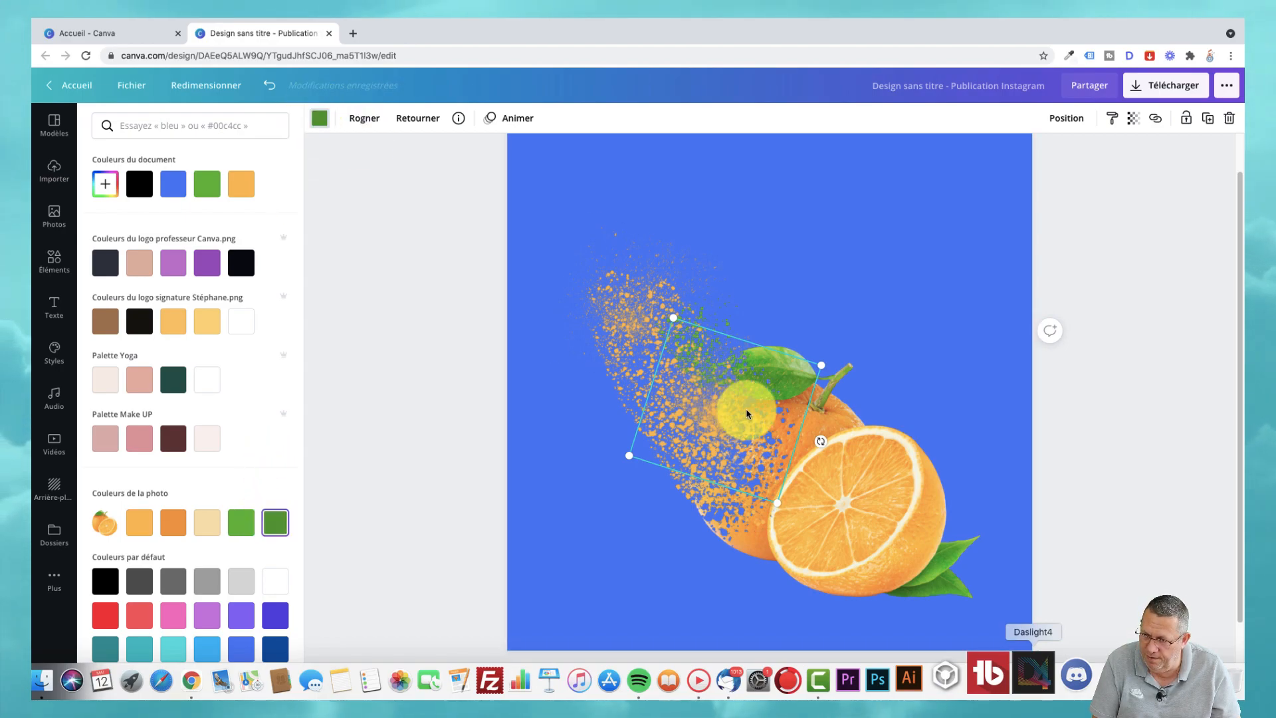
{"action": "left_click_drag", "start_coordinate": [822, 365], "coordinate": [660, 290]}
{"action": "left_click", "coordinate": [907, 280]}
{"action": "left_click", "coordinate": [944, 307]}
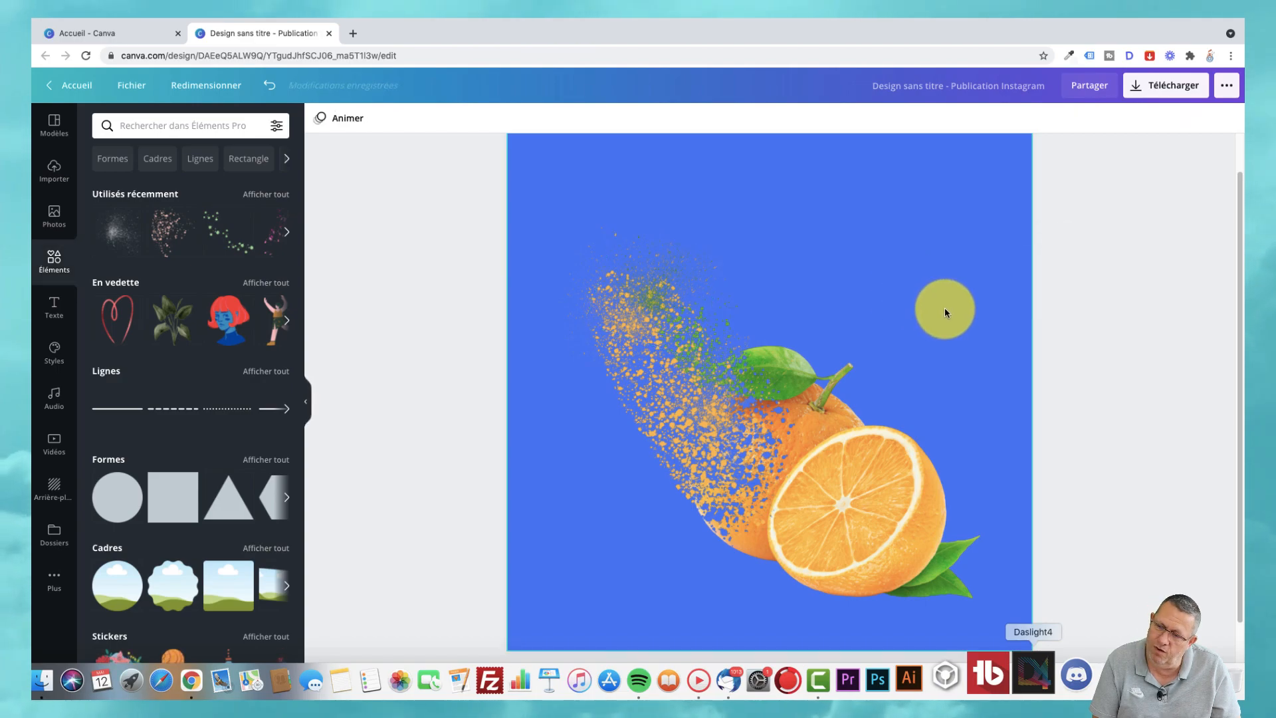
{"action": "scroll", "coordinate": [1123, 535], "scroll_direction": "down", "scroll_amount": 1}
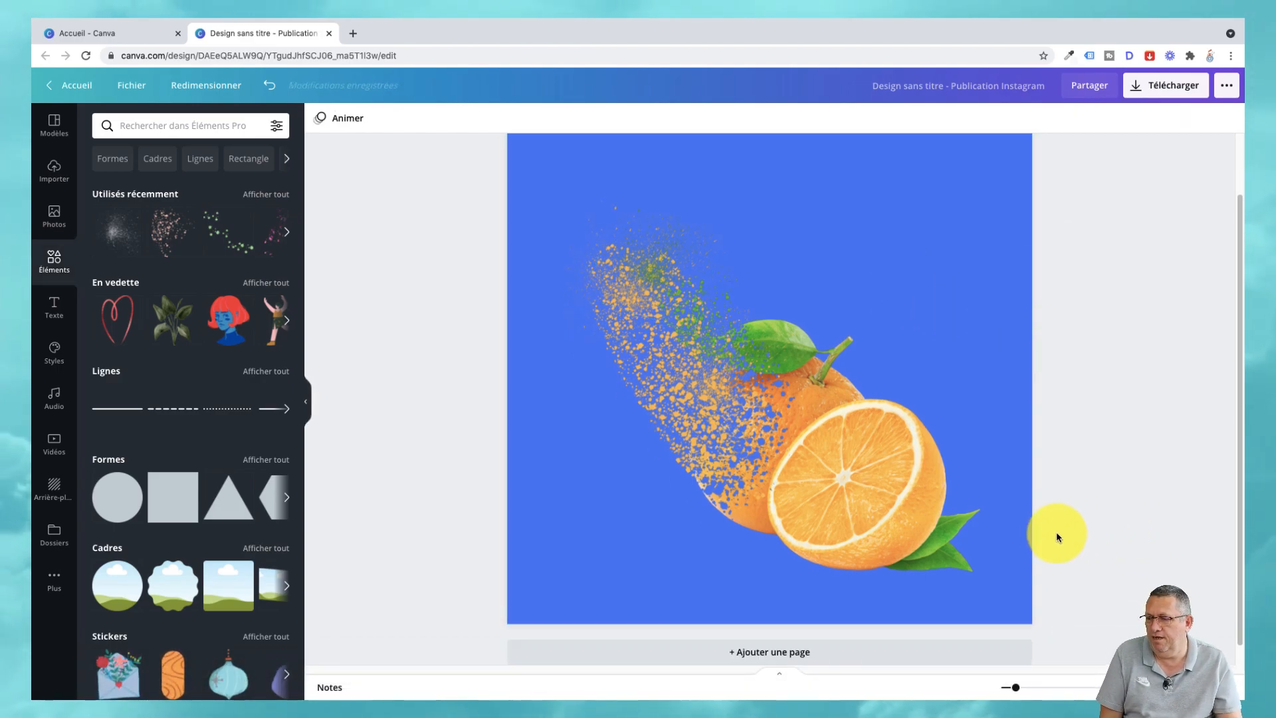